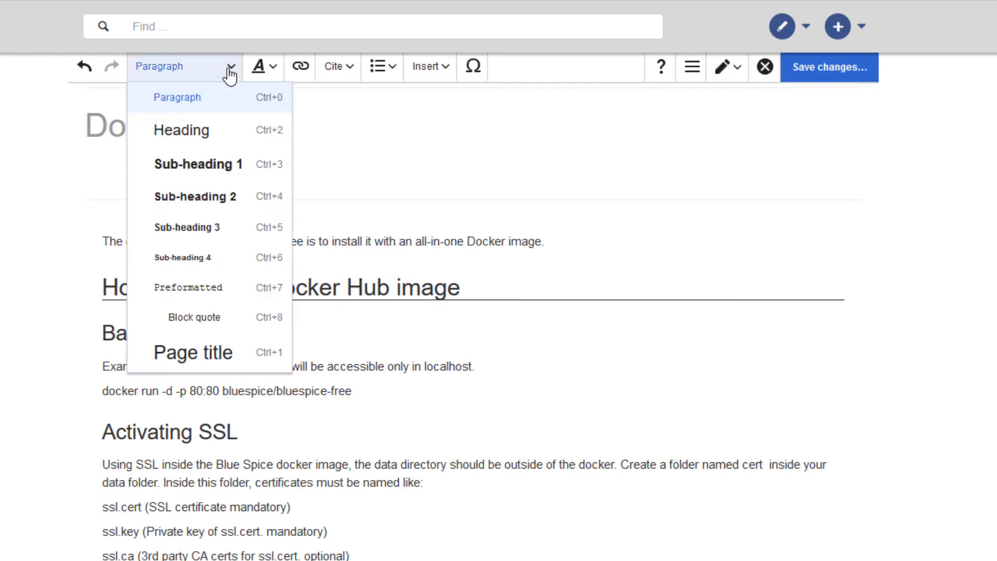
- Format the "Login to BlueSpice" and "Which services are runnning?" lines as Heading
left_click(199, 136)
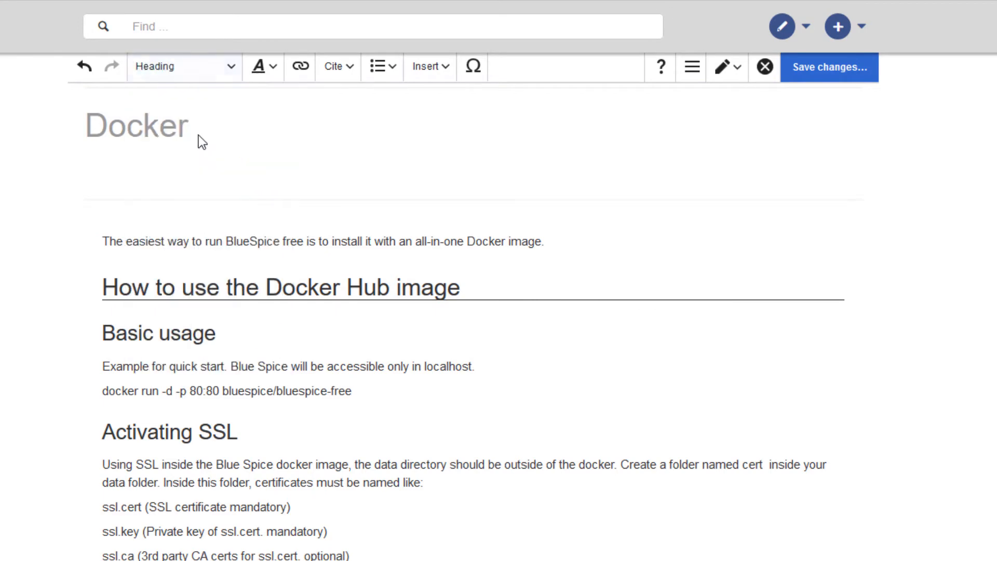
scroll(115, 519, "down", 5)
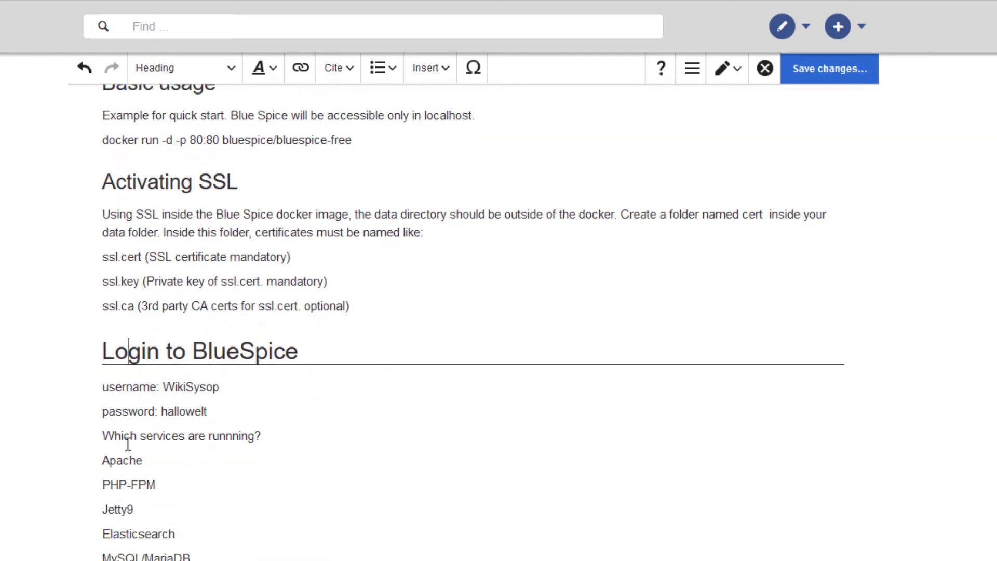
left_click(130, 437)
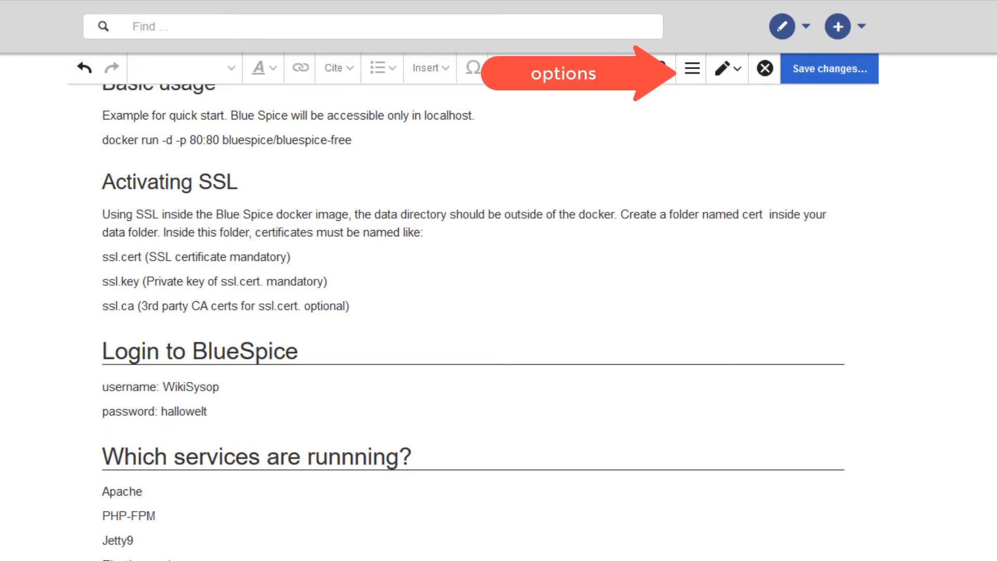
- Set the page's table of contents to Always show, apply the setting and save the page
left_click(692, 68)
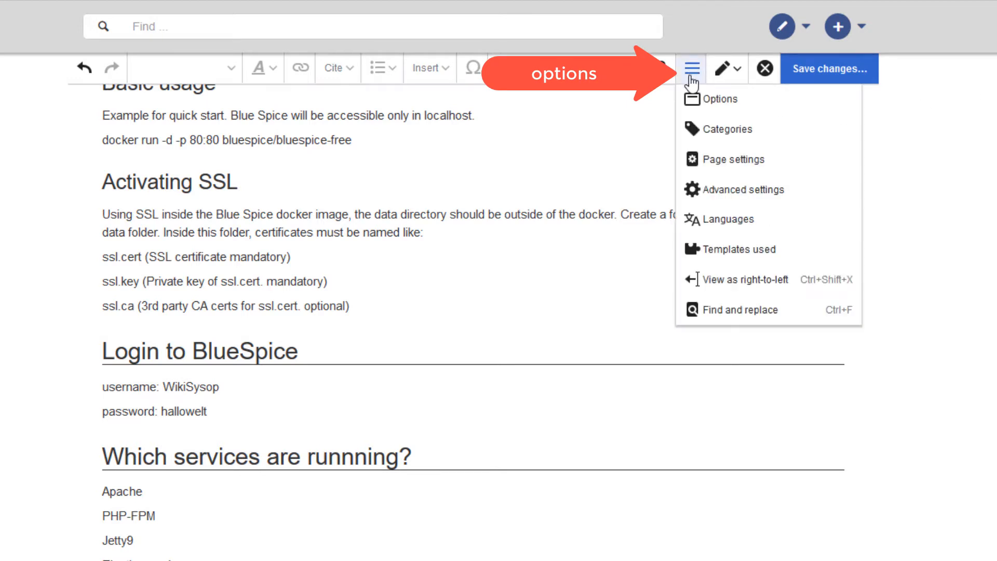
left_click(723, 162)
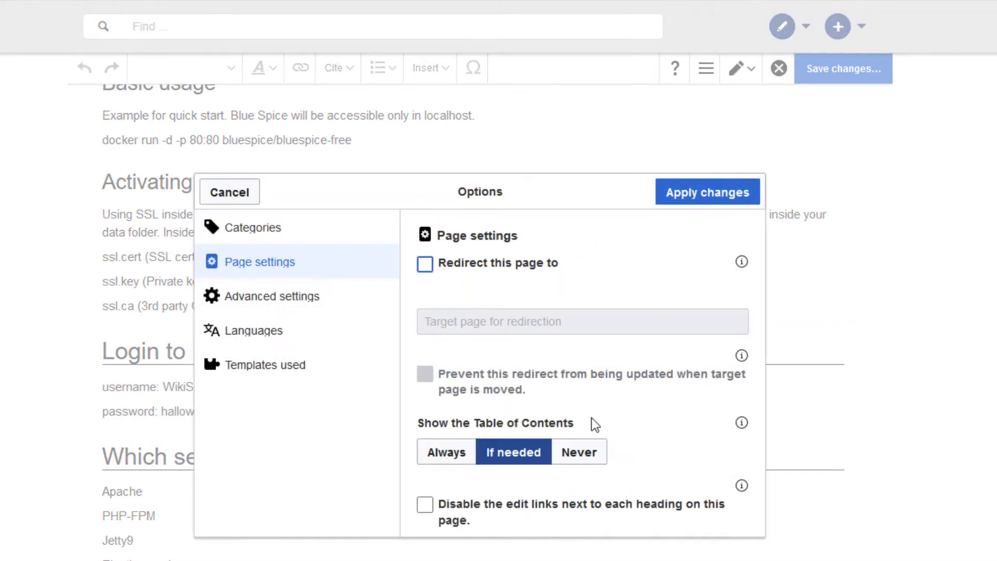
left_click(452, 454)
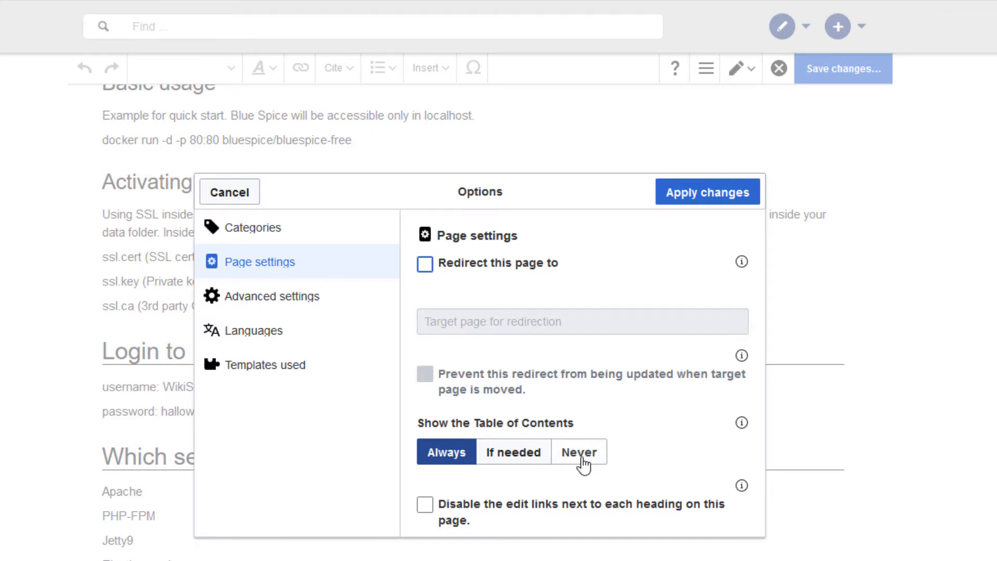
left_click(583, 462)
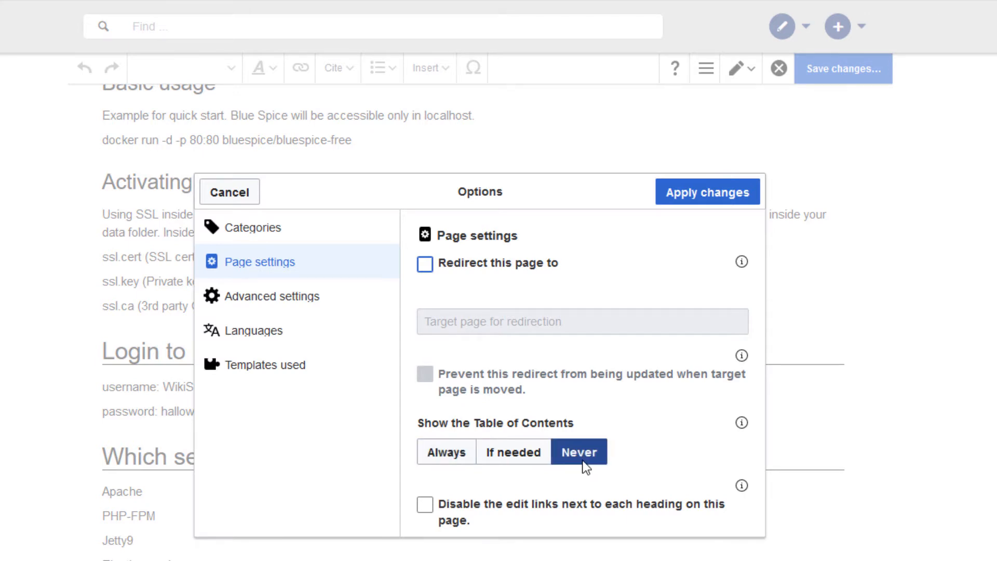
left_click(433, 462)
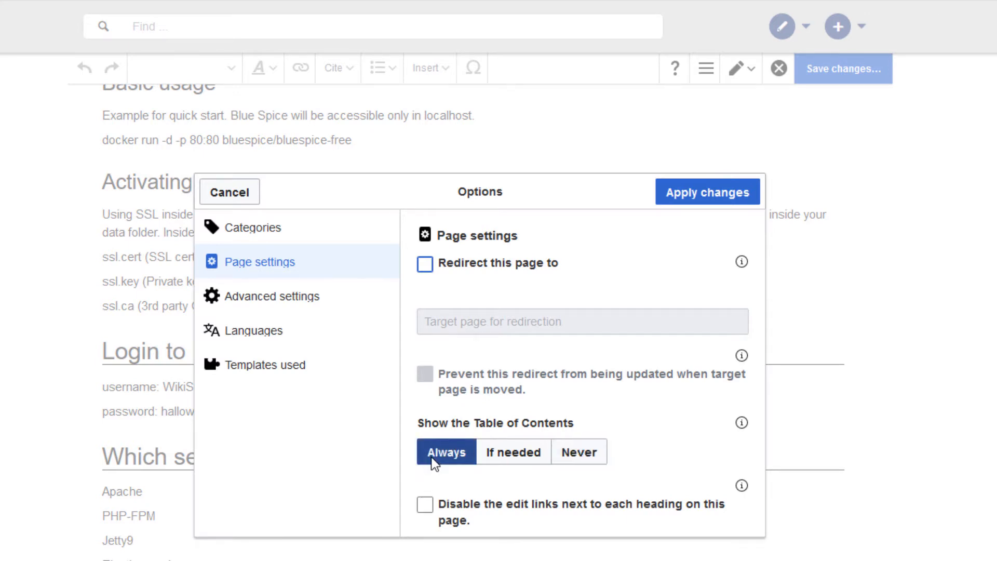
left_click(691, 197)
left_click(824, 73)
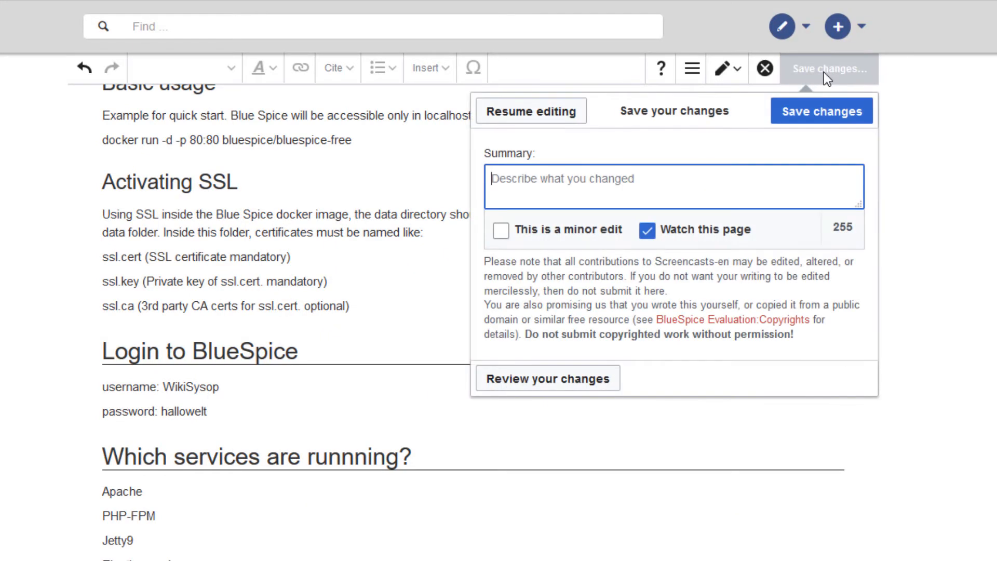
left_click(818, 111)
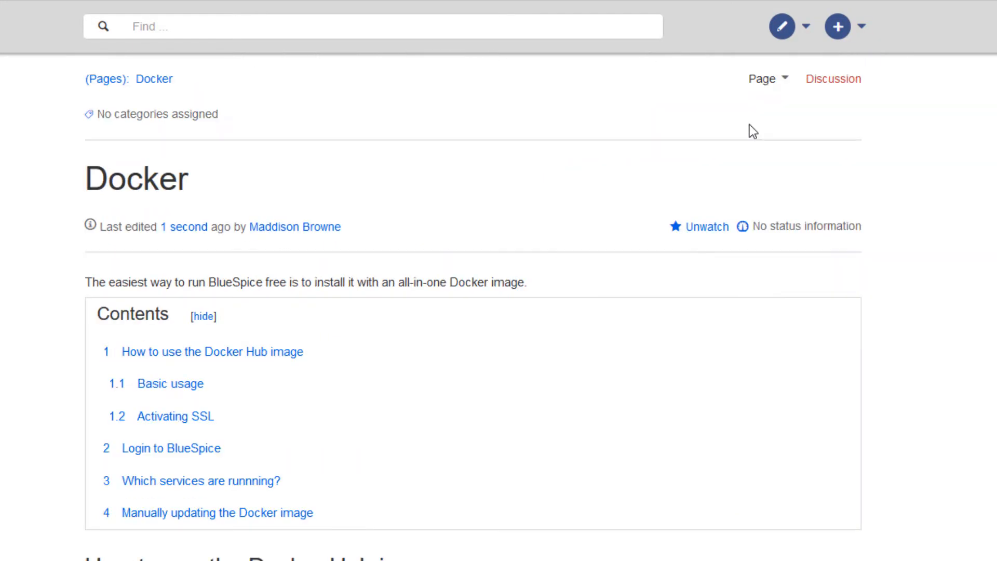
- Open the Docker page for editing again
mouse_move(782, 27)
left_click(784, 64)
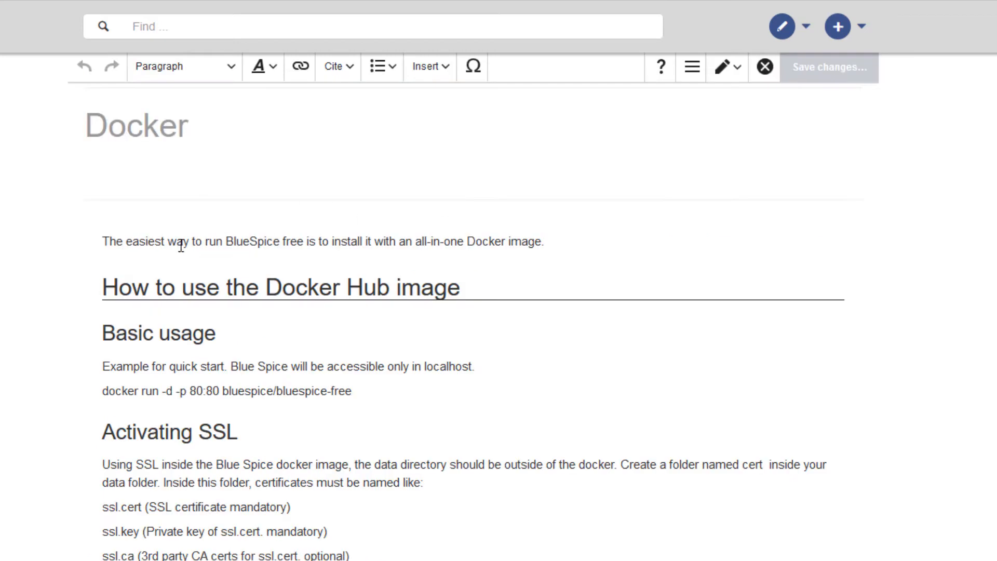
- Try the Preformatted and Block quote paragraph formats on the introductory sentence of the page
left_click(232, 67)
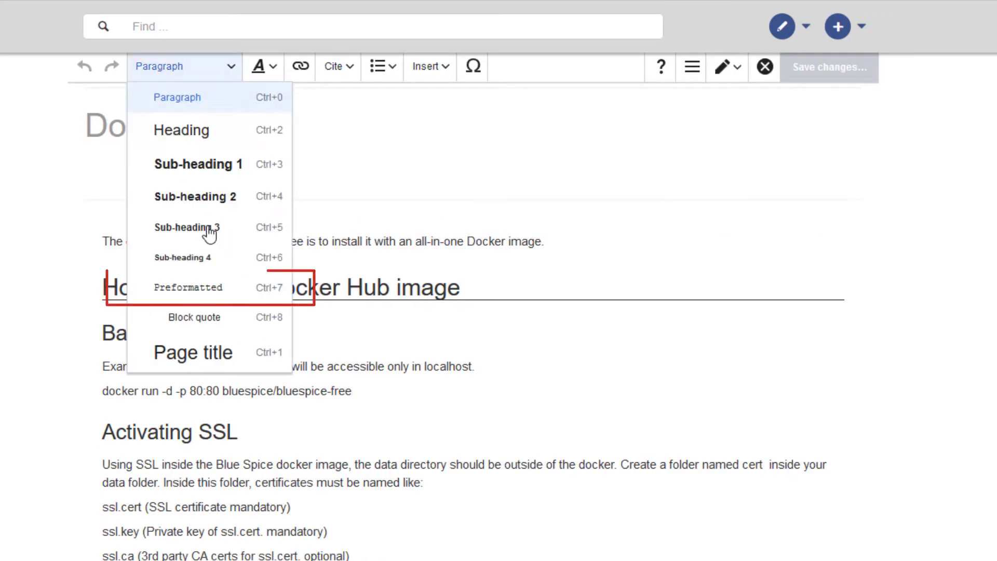
left_click(196, 297)
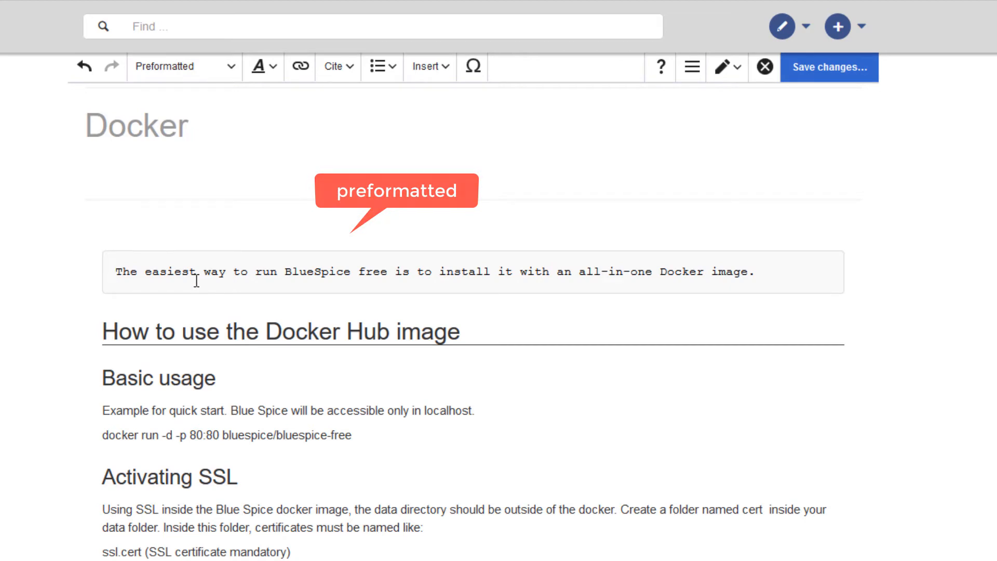
left_click(230, 66)
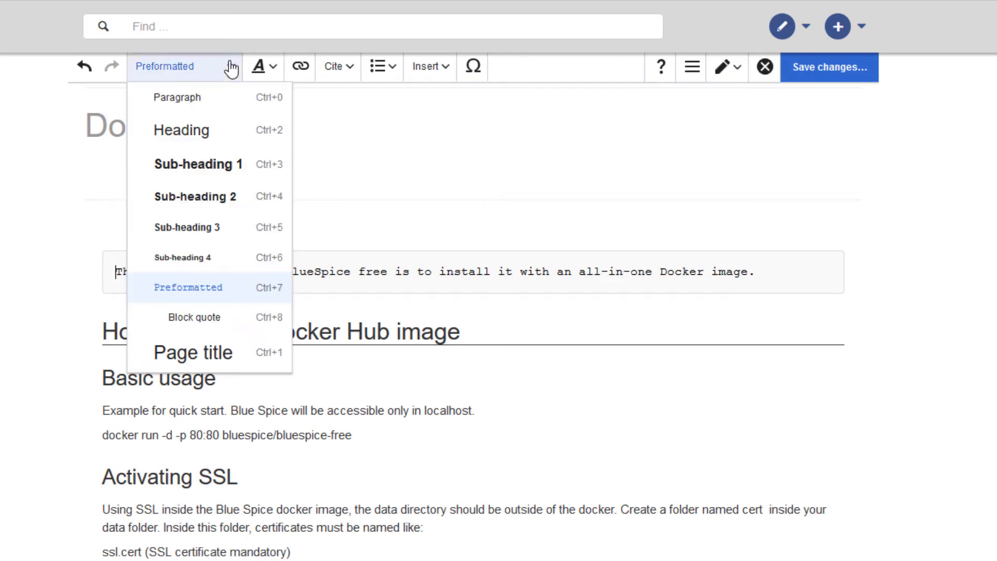
left_click(184, 319)
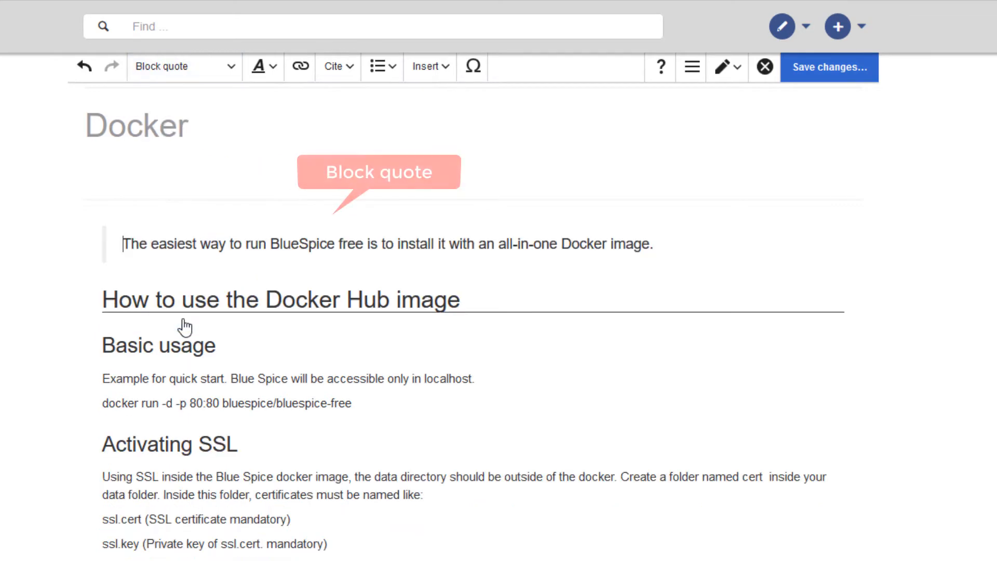
left_click(233, 69)
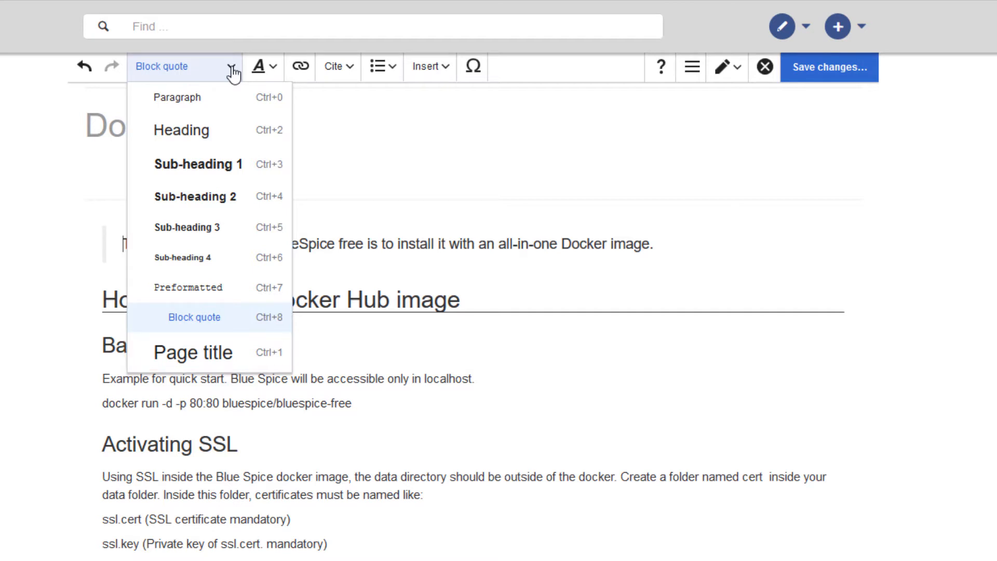
left_click(232, 69)
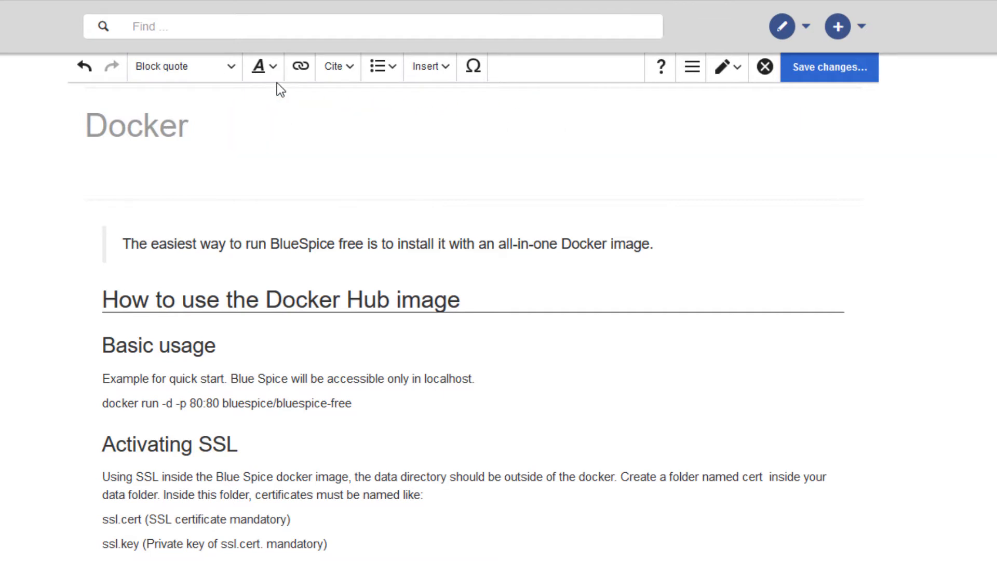
- Expand the text style options and set the introductory sentence's format to Paragraph
left_click(270, 69)
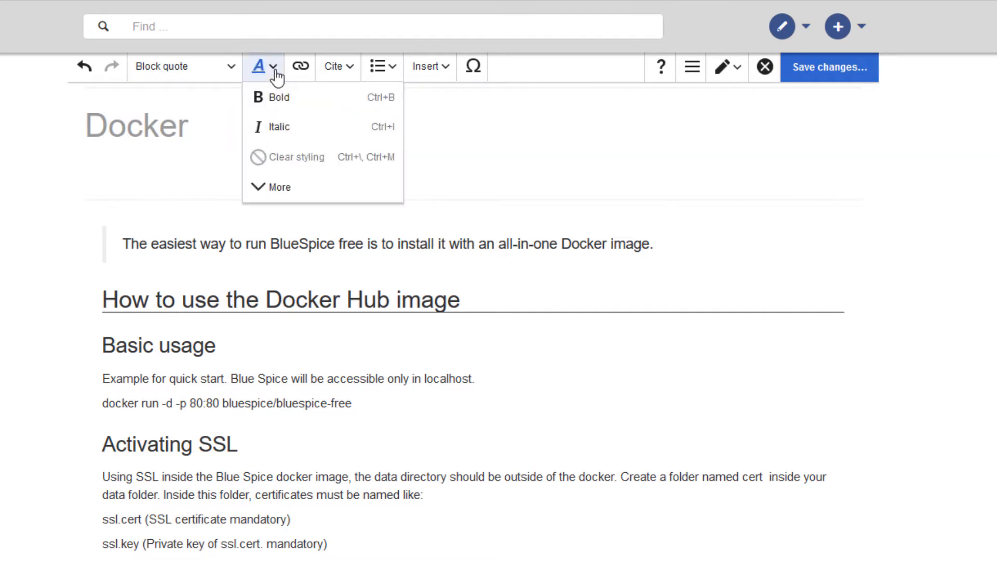
left_click(271, 190)
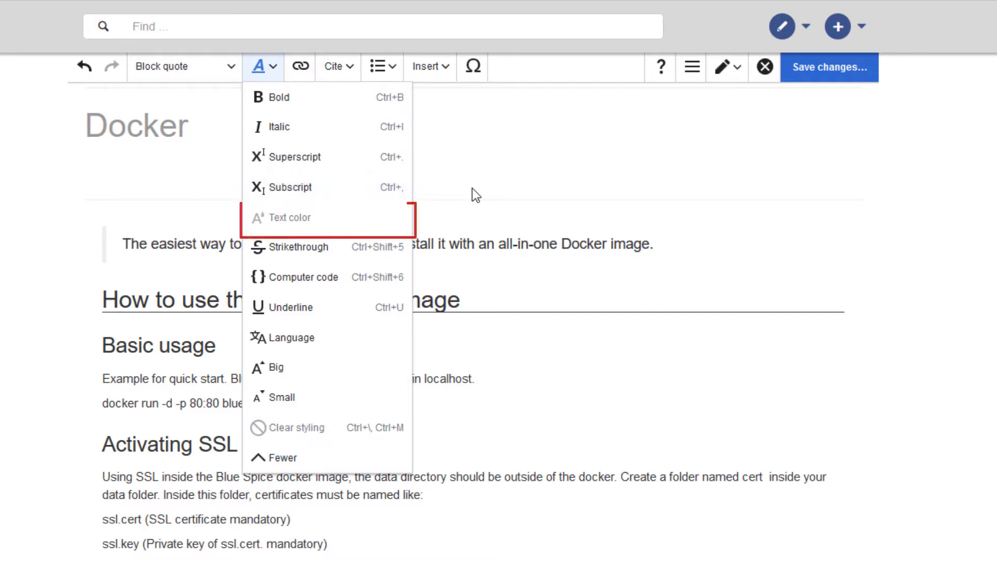
left_click(643, 242)
left_click(198, 69)
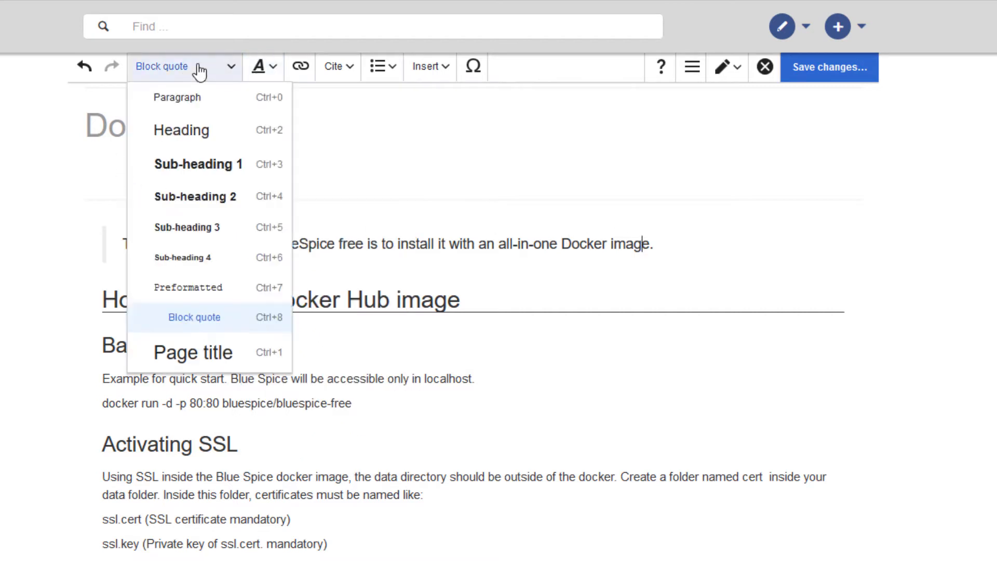
left_click(173, 99)
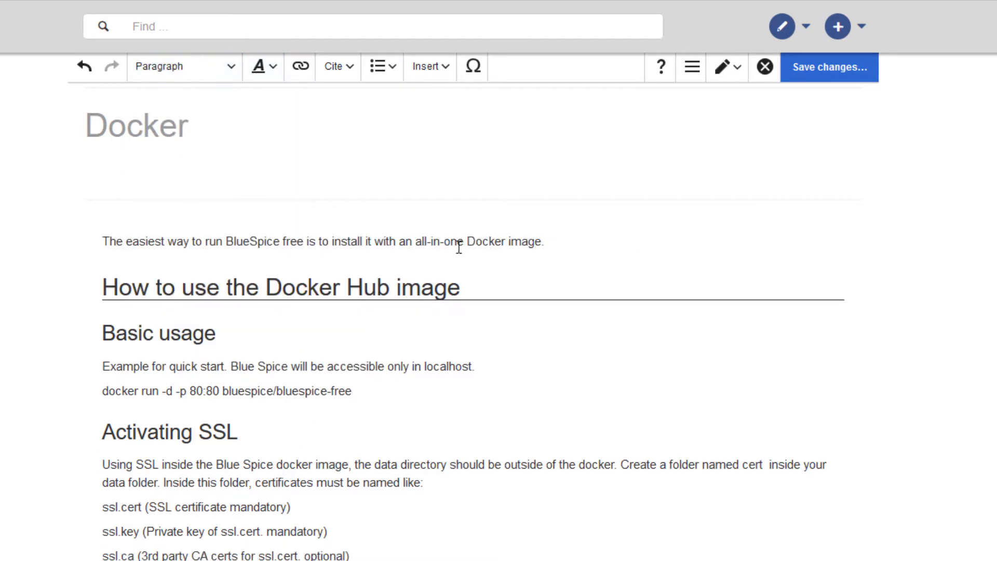
- Color the whole introductory sentence teal and enlarge it with the Big text style
left_click_drag(581, 243, 91, 244)
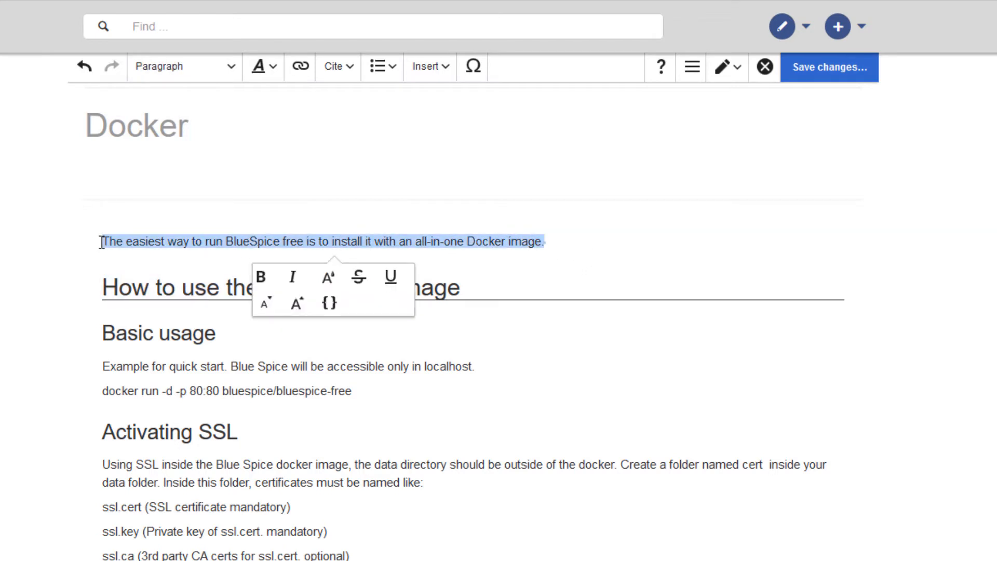
left_click(332, 284)
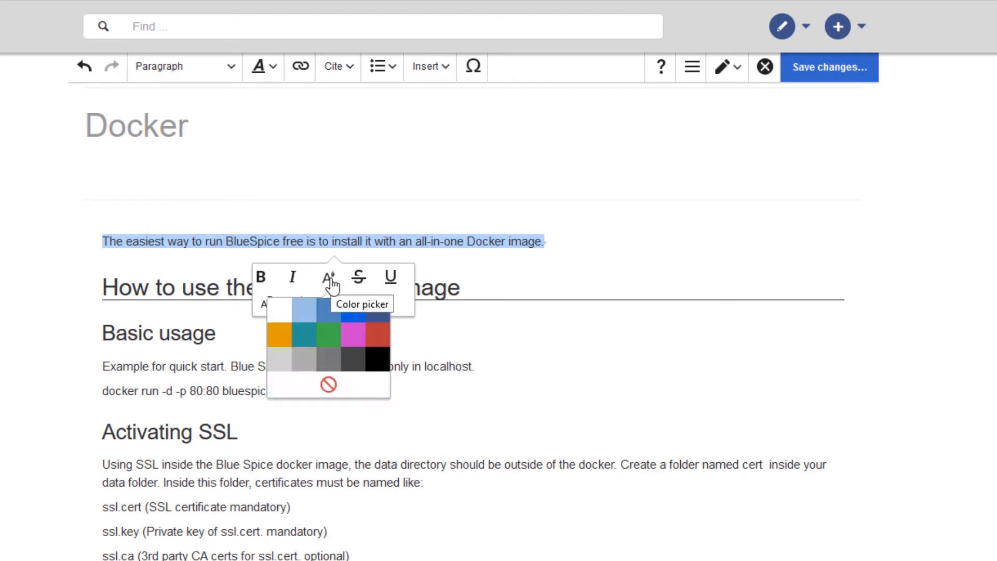
left_click(315, 337)
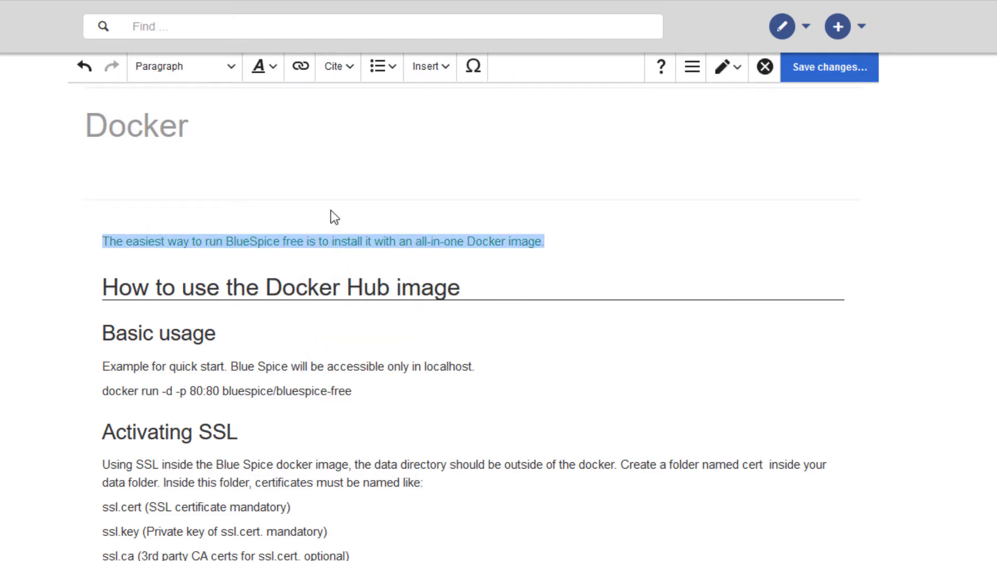
left_click(275, 73)
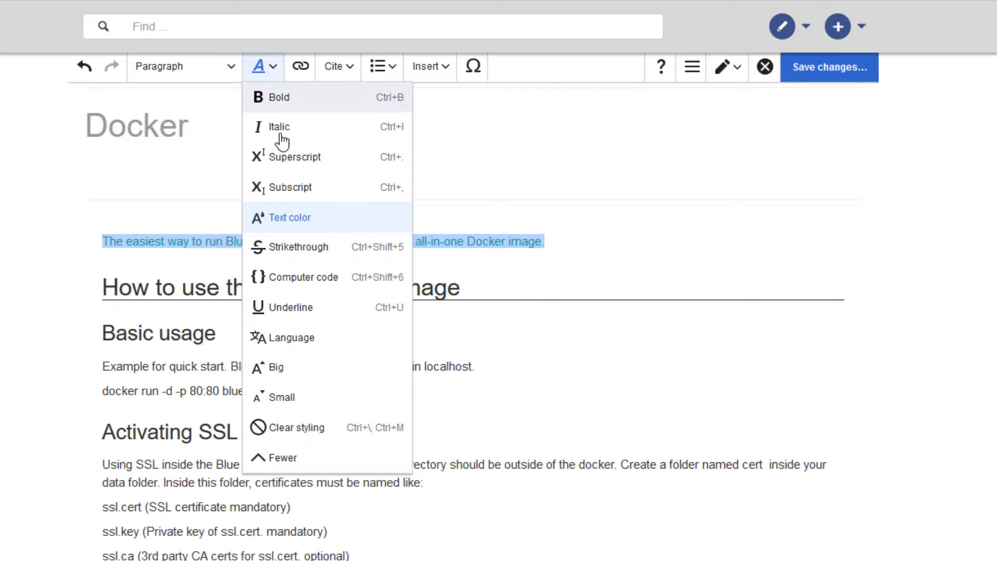
left_click(278, 370)
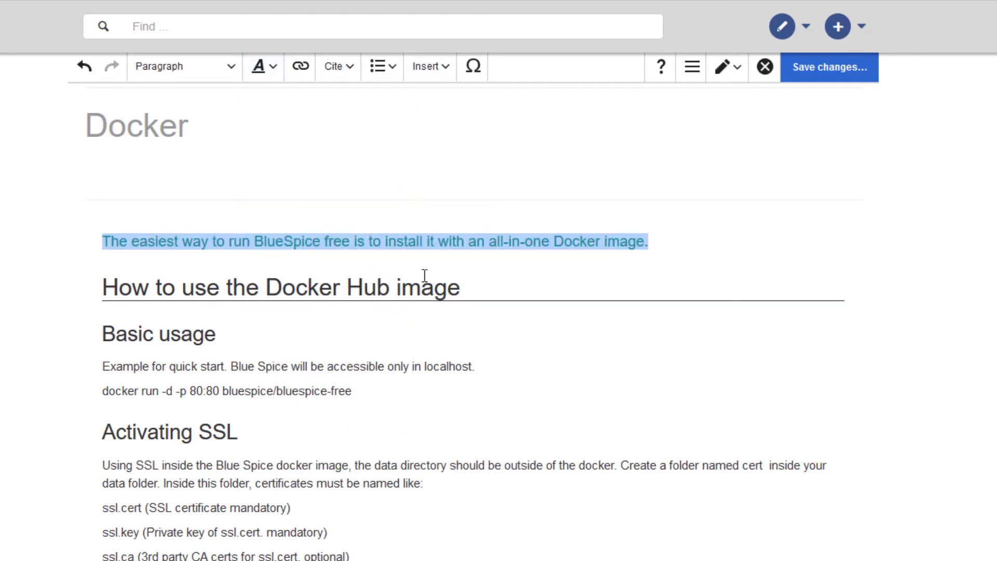
left_click(539, 241)
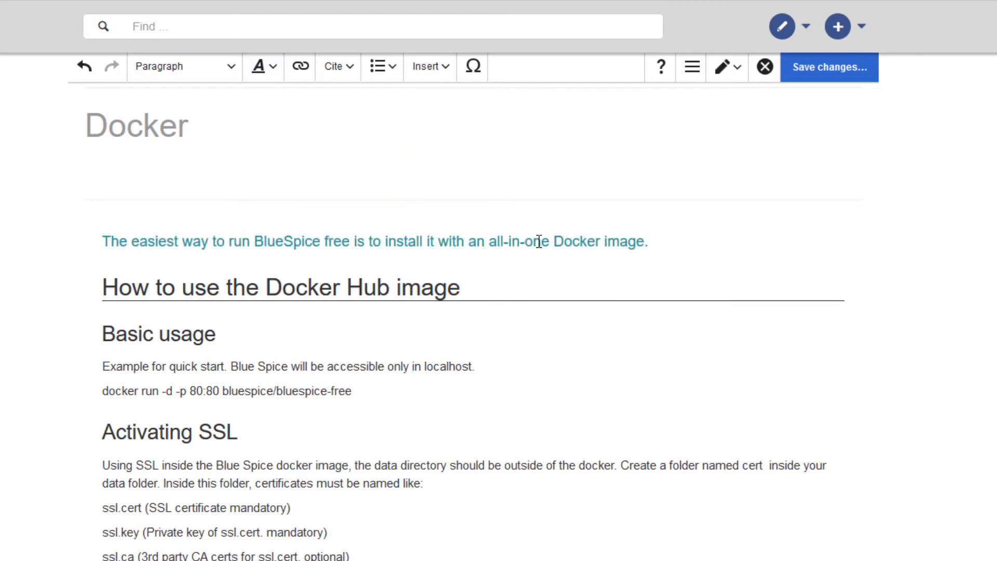
- Make the entire introductory sentence bold
left_click_drag(674, 249, 102, 242)
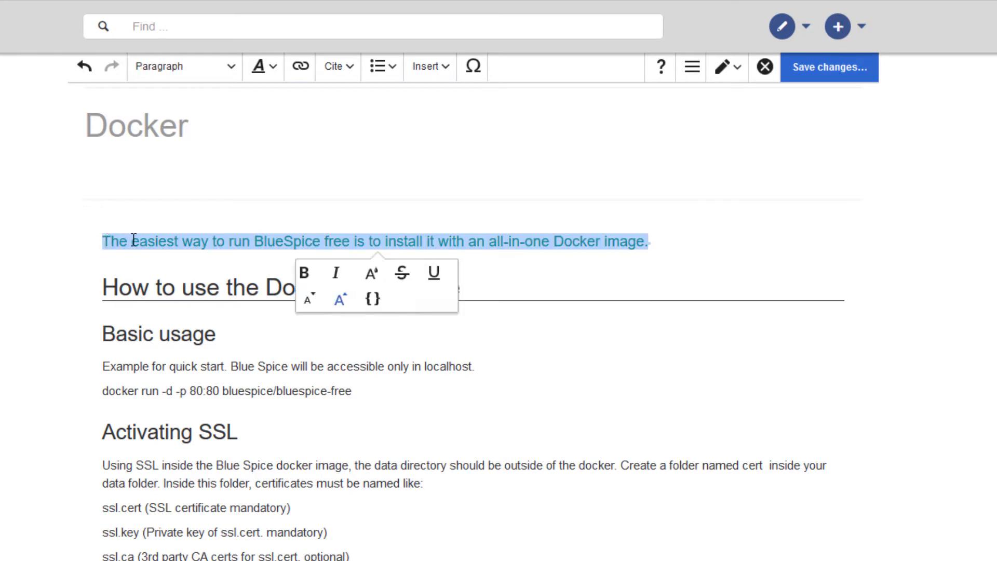
left_click(304, 273)
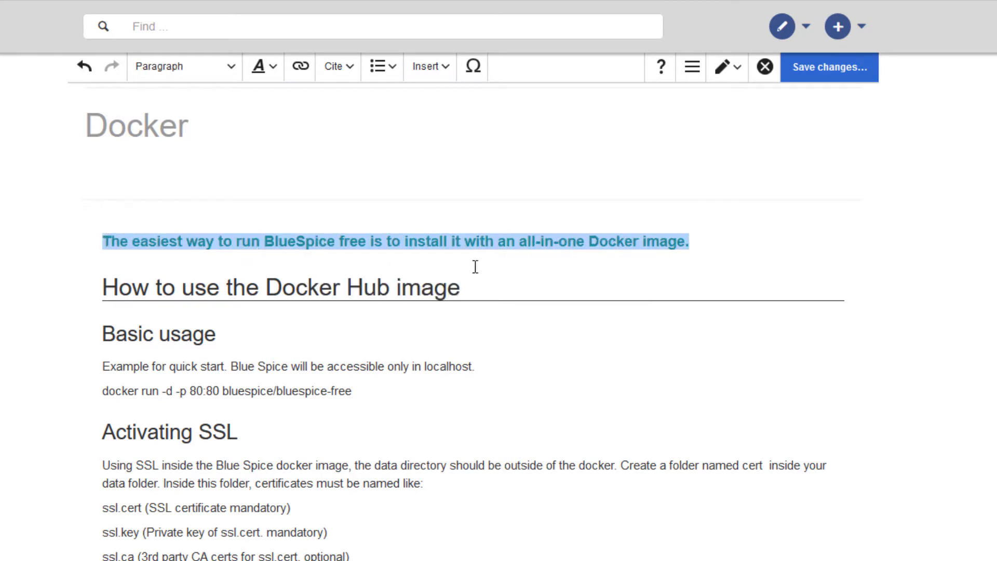
left_click(716, 240)
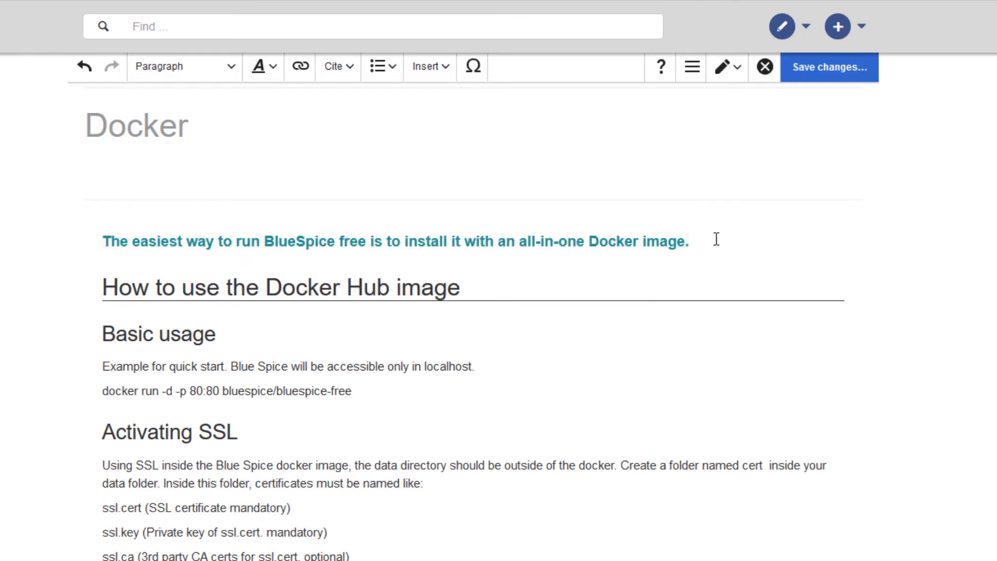
- Add a new italic line below the introductory sentence: "All necessary services are already preconfigured. For more info, go to hub.docker.com."
key("Return")
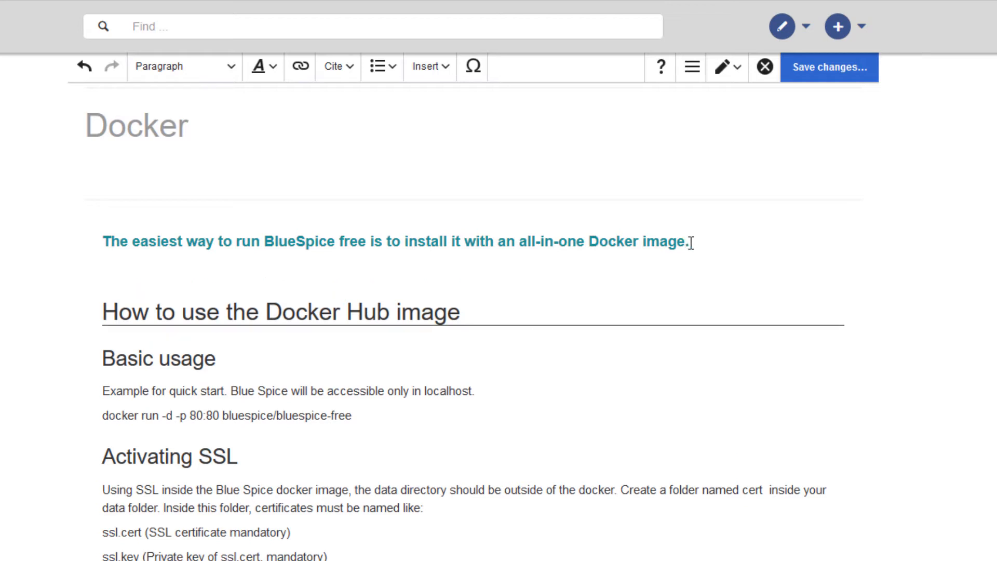
key("ctrl+i")
type("All necessary services are already preconfigured. ")
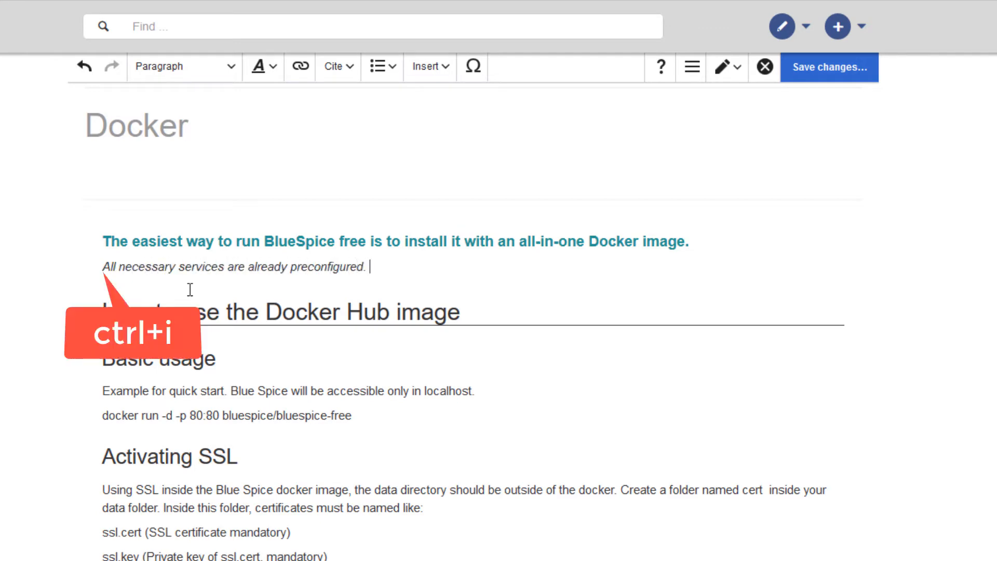
type("For more info, go to ")
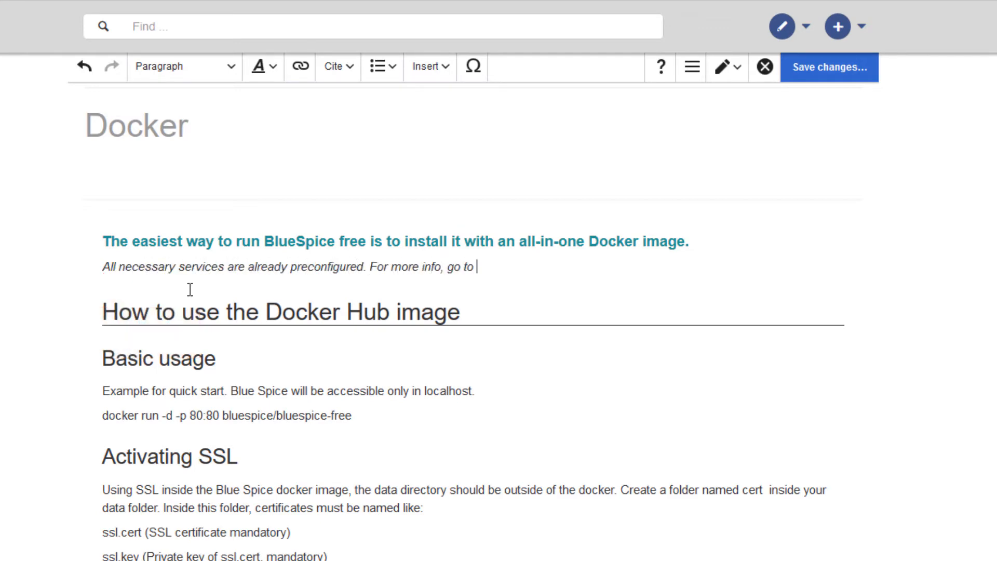
type("hub.docker.com.")
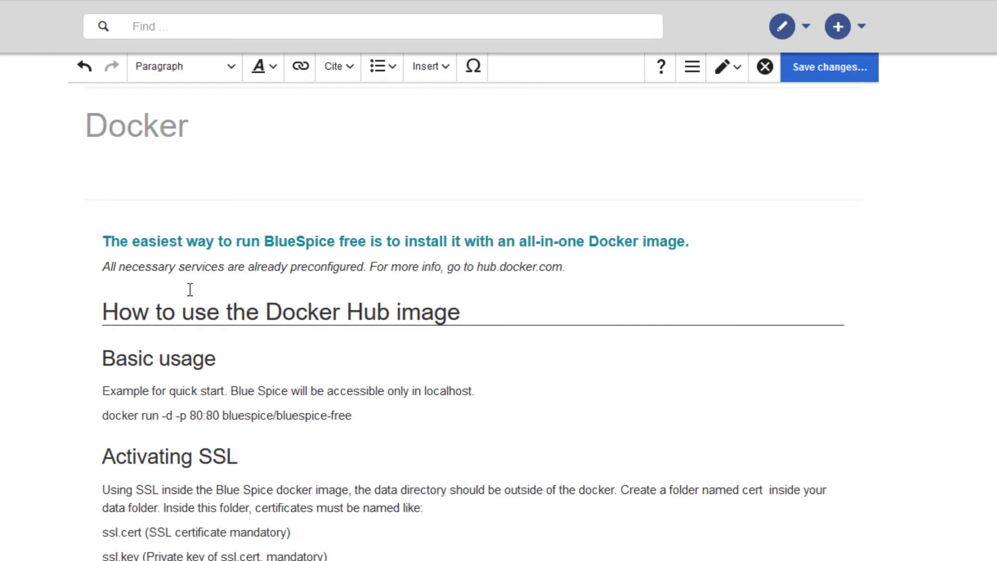
- Make the word "preconfigured" bold in the italic line
left_click_drag(367, 267, 291, 267)
left_click(259, 295)
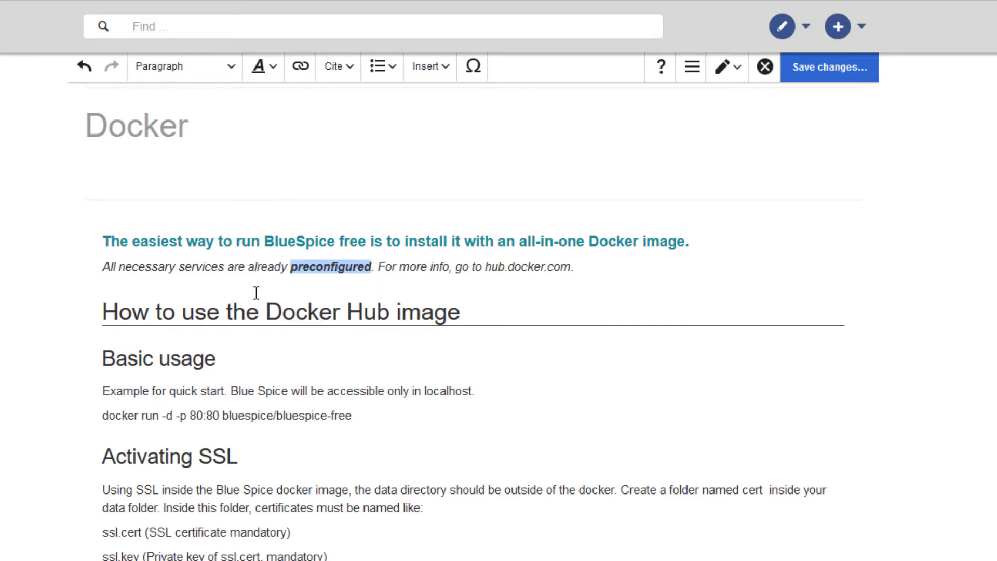
- Clear all styling from the word "preconfigured" in the italic line
left_click(268, 73)
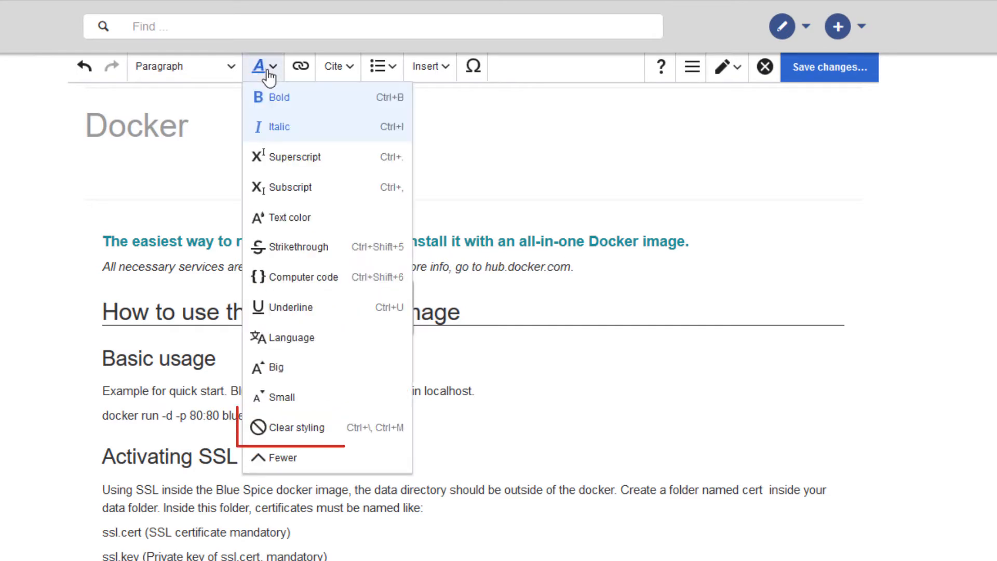
left_click(297, 429)
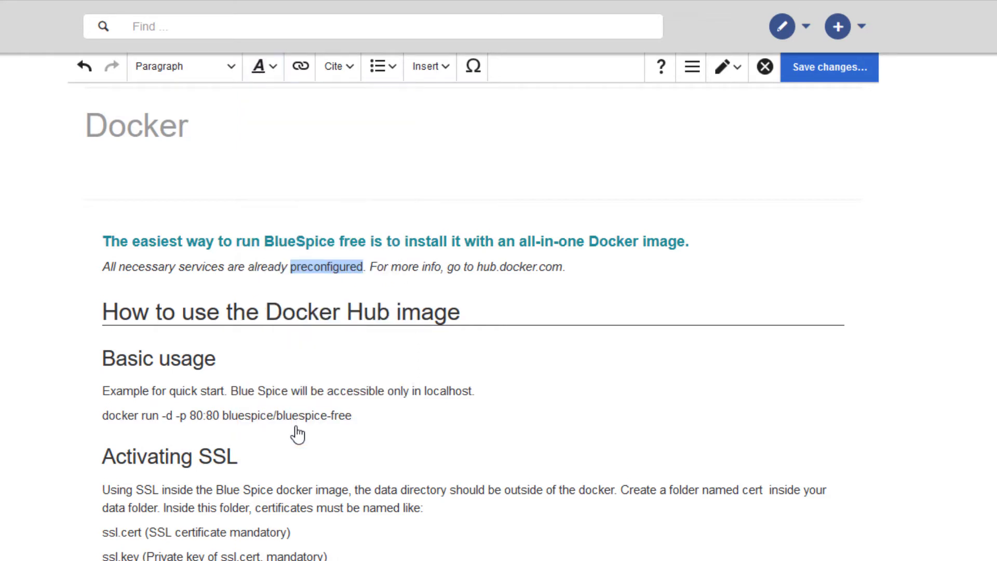
left_click(610, 269)
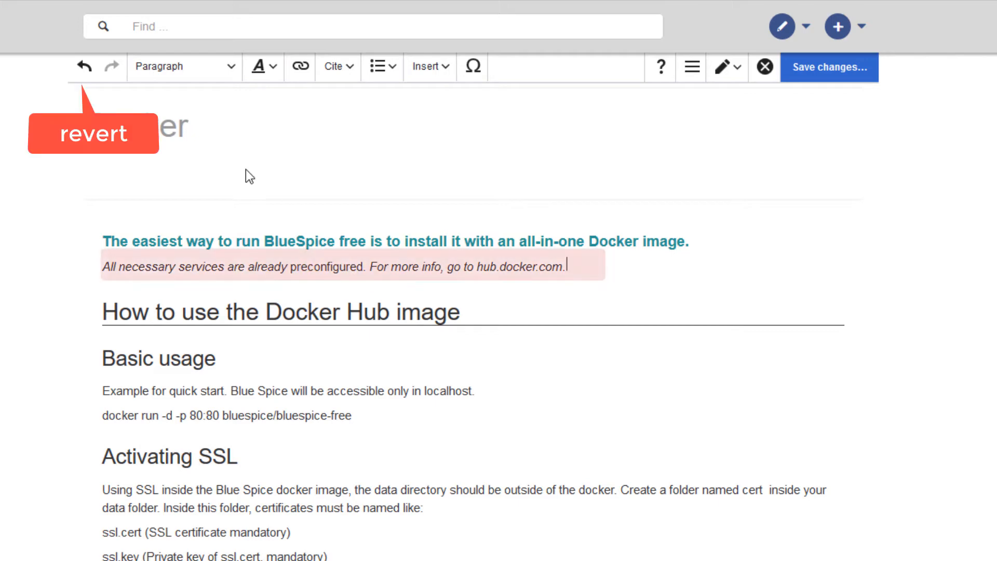
- Undo the latest edits back through the bold formatting of "preconfigured" and the typing of "docker.com." in the italic line
left_click(84, 67)
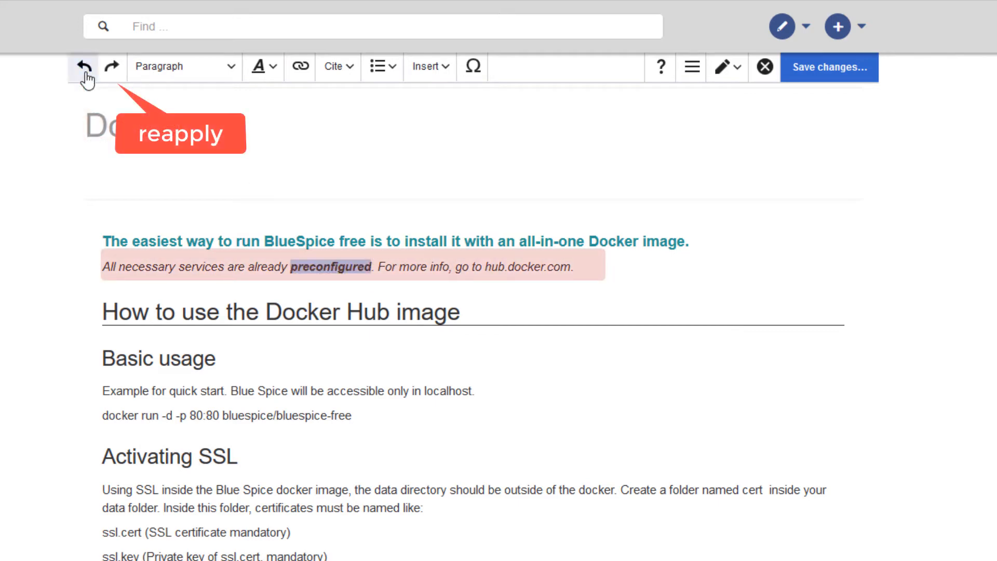
left_click(86, 73)
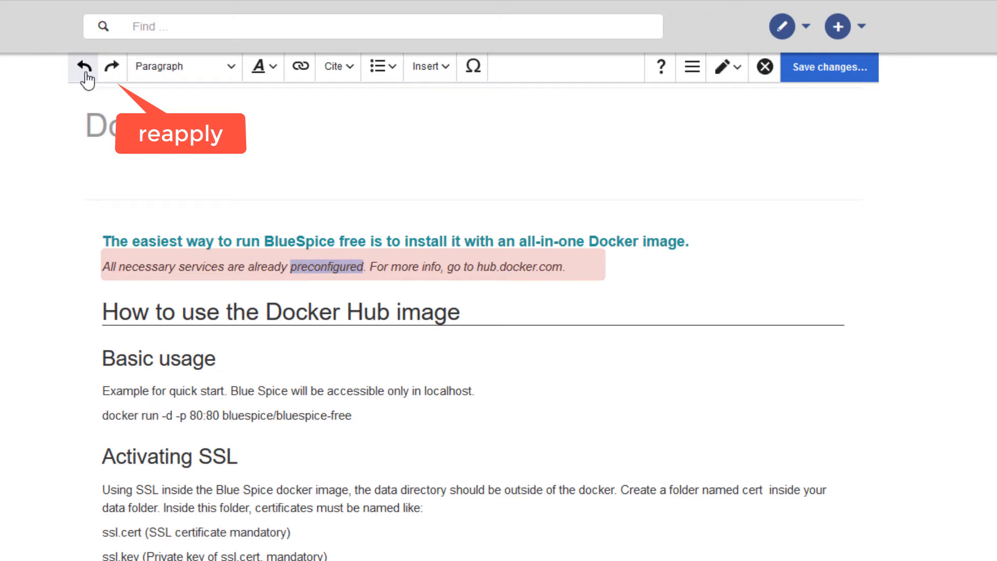
left_click(86, 72)
left_click(85, 72)
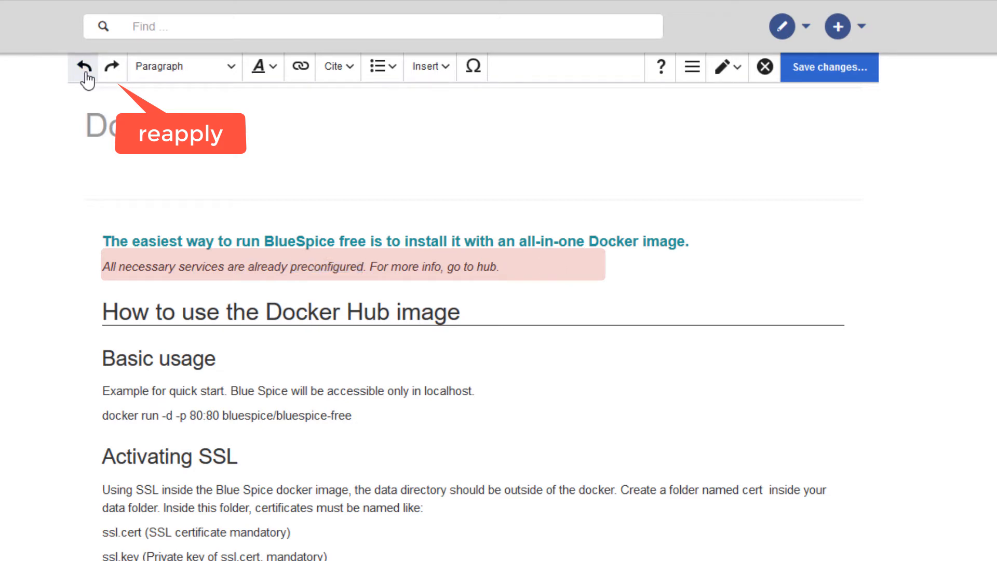
- Reapply the undone typing in the italic line and the bold formatting of "preconfigured"
left_click(111, 70)
left_click(111, 70)
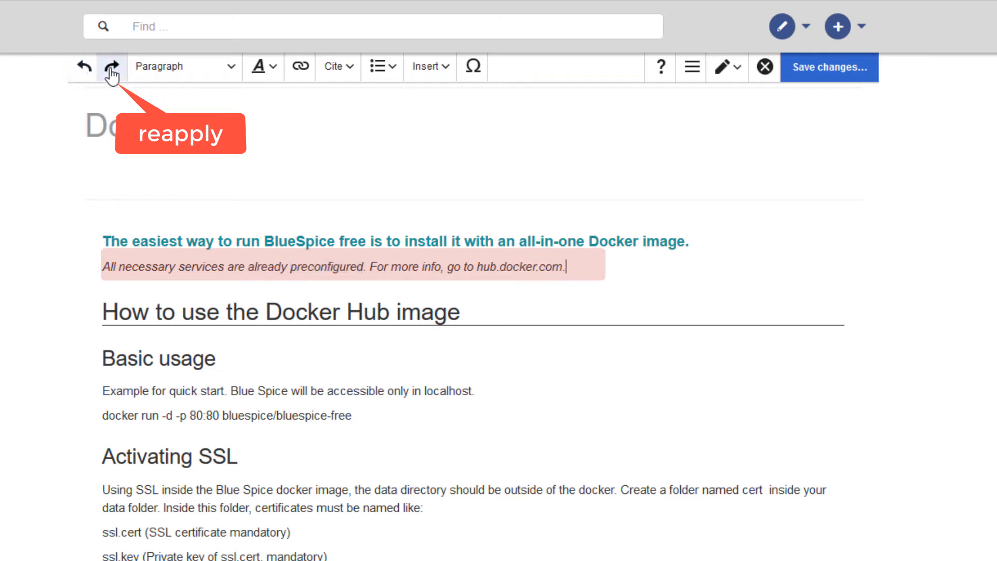
left_click(111, 70)
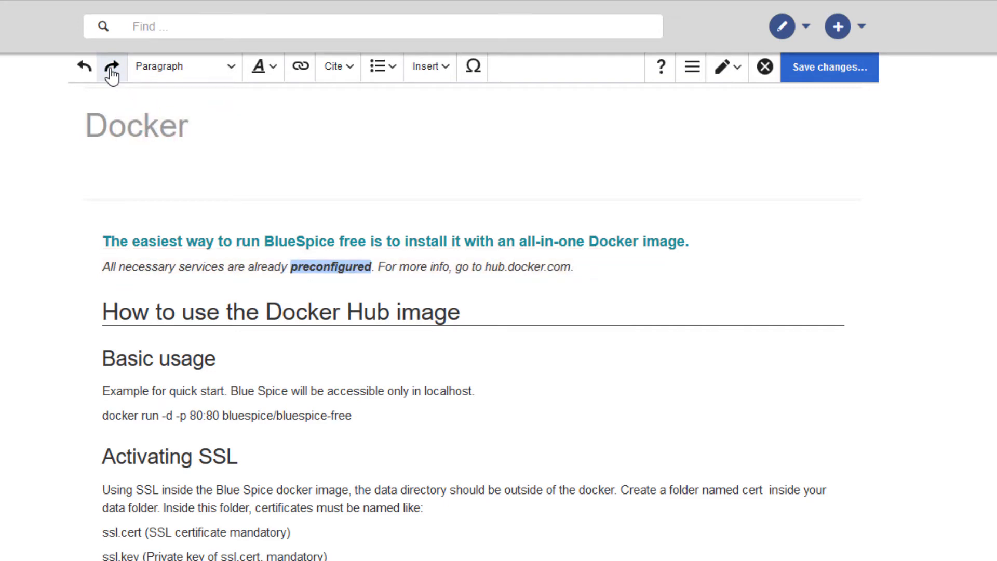
left_click(580, 273)
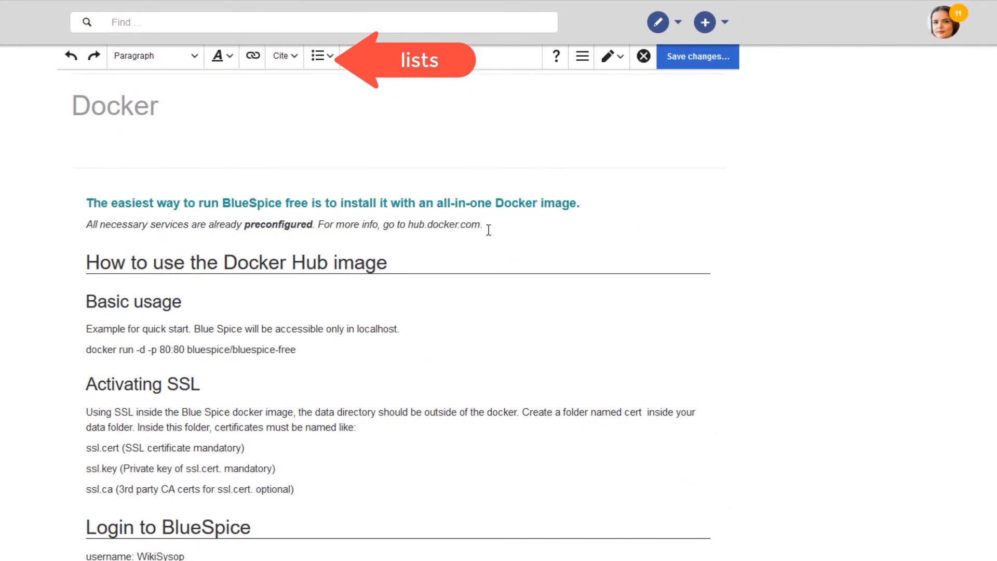
- Turn the ssl.cert, ssl.key and ssl.ca lines under "Activating SSL" into a bullet list
left_click_drag(85, 447, 318, 501)
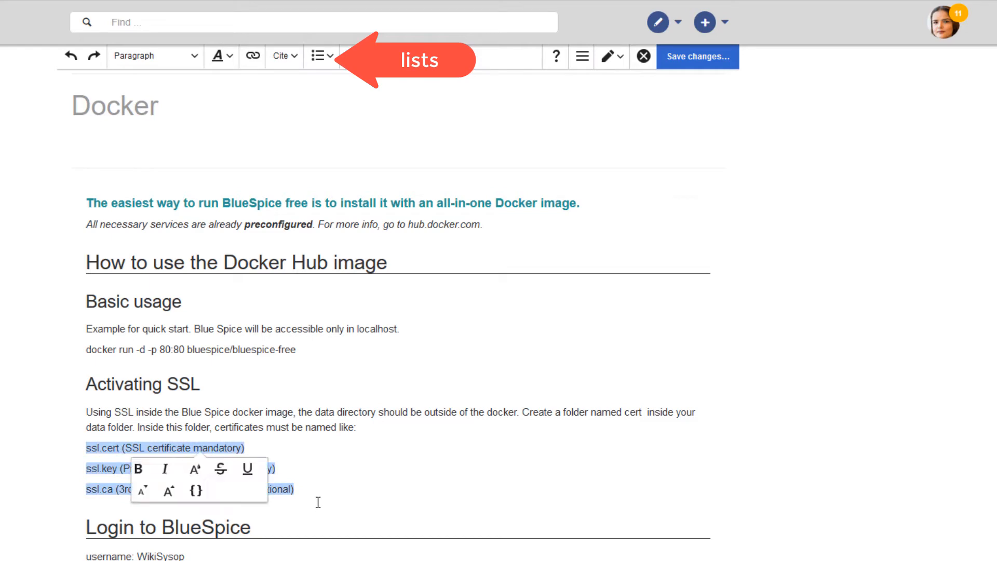
left_click(319, 56)
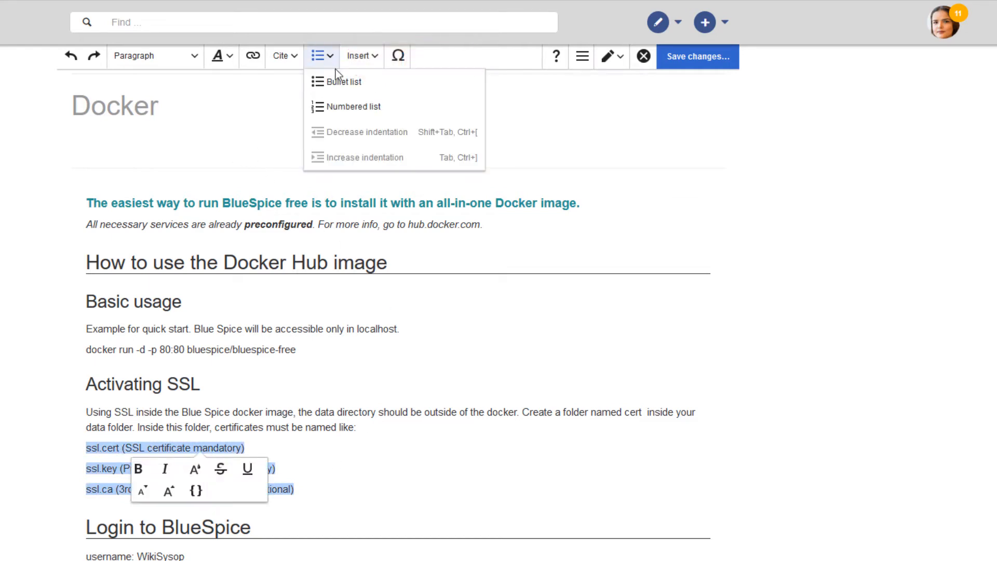
left_click(341, 80)
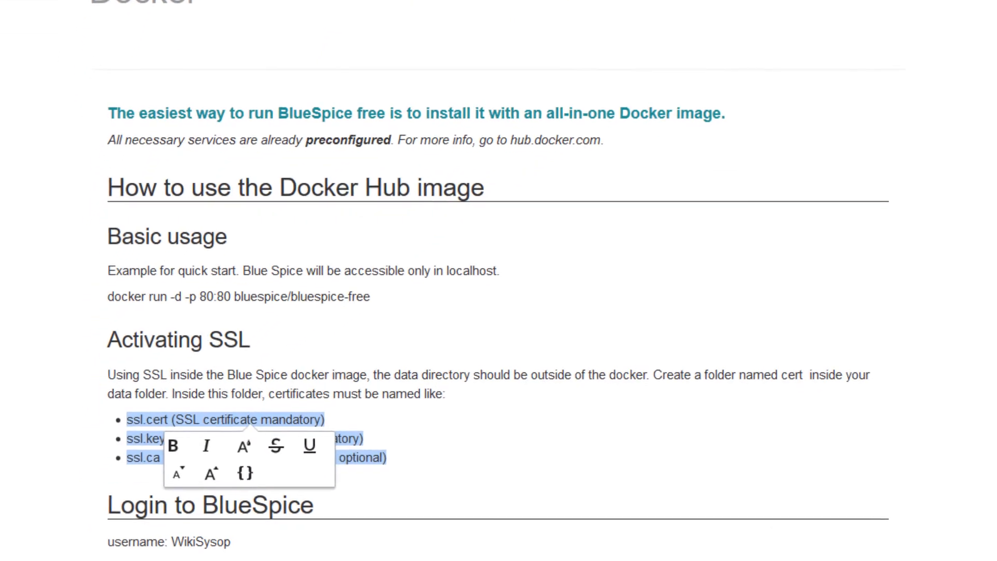
- Indent the ssl.key bullet one level under ssl.cert and return it to the top level
left_click(129, 439)
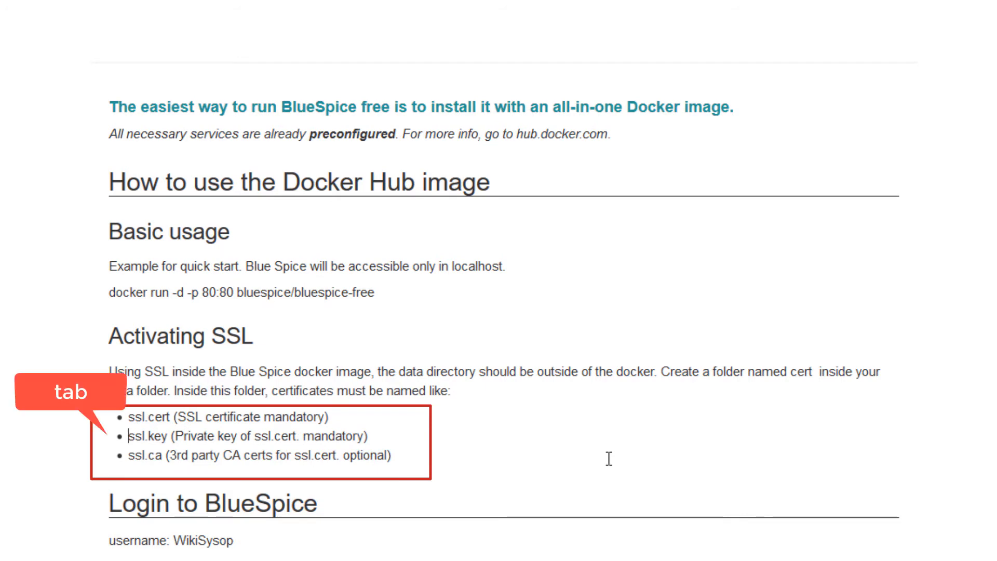
key("Tab")
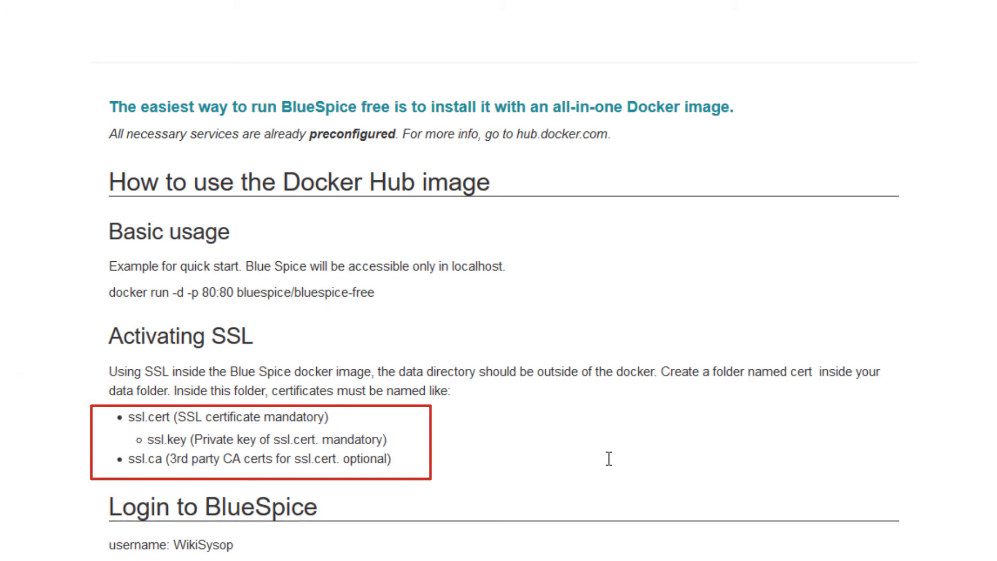
key("shift+Tab")
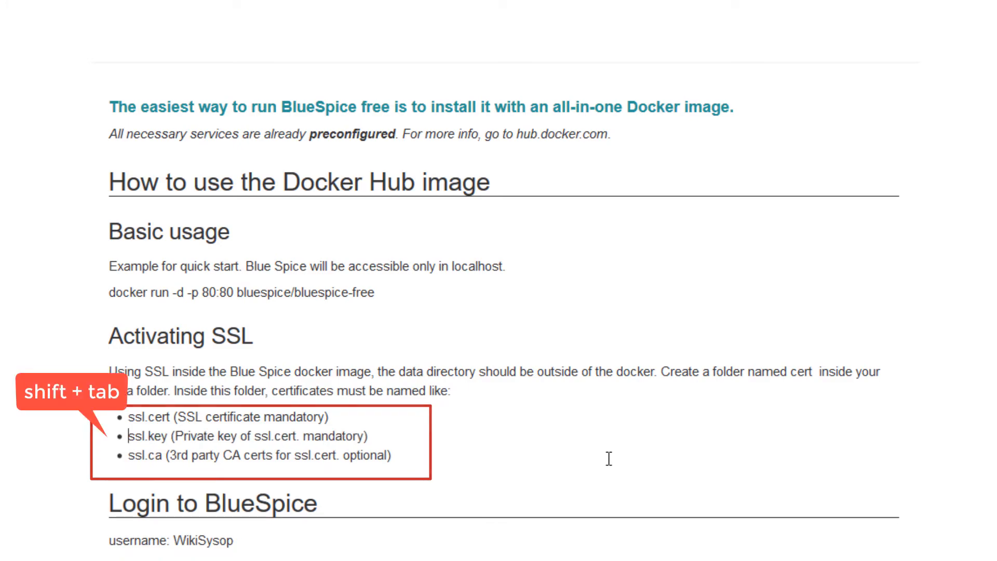
- Turn the services from Apache to memcached under "Which services are runnning?" into a numbered list
scroll(436, 407, "down", 5)
scroll(436, 406, "down", 2)
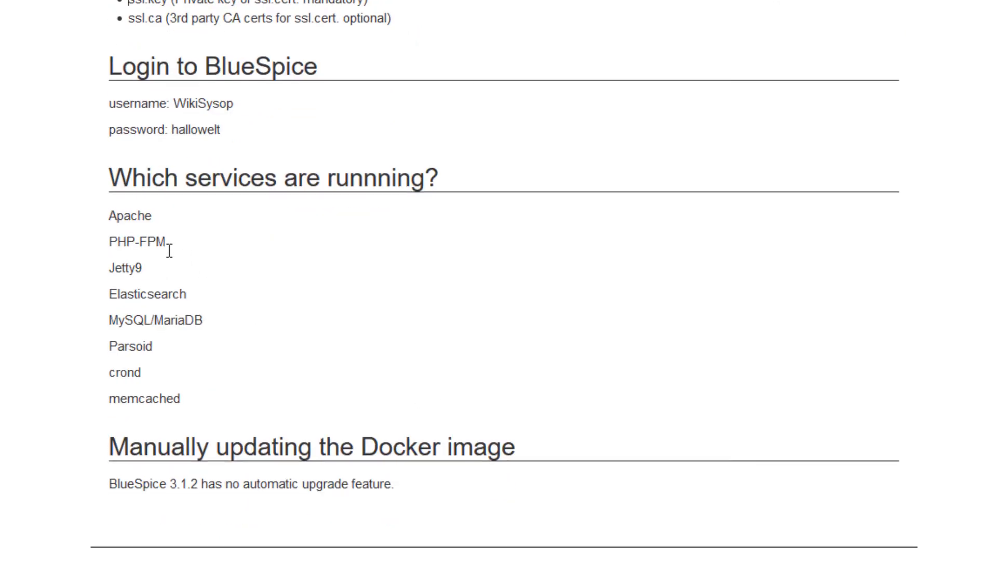
left_click_drag(110, 215, 198, 405)
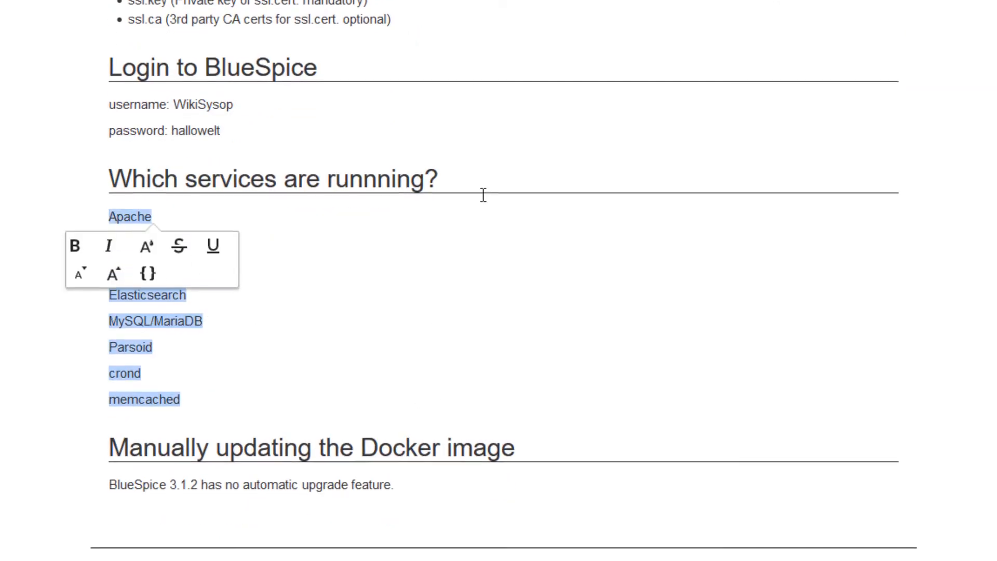
left_click(373, 55)
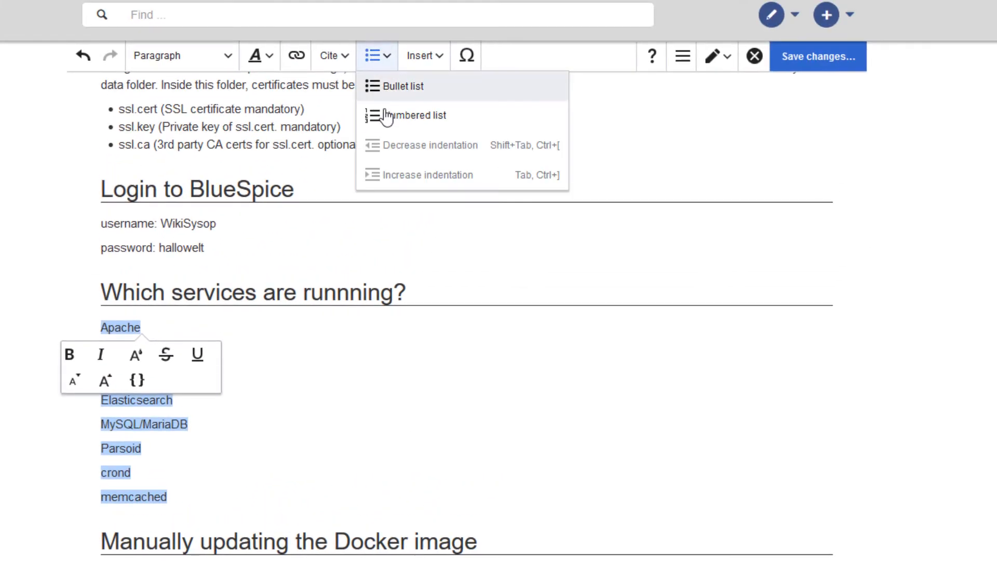
left_click(387, 116)
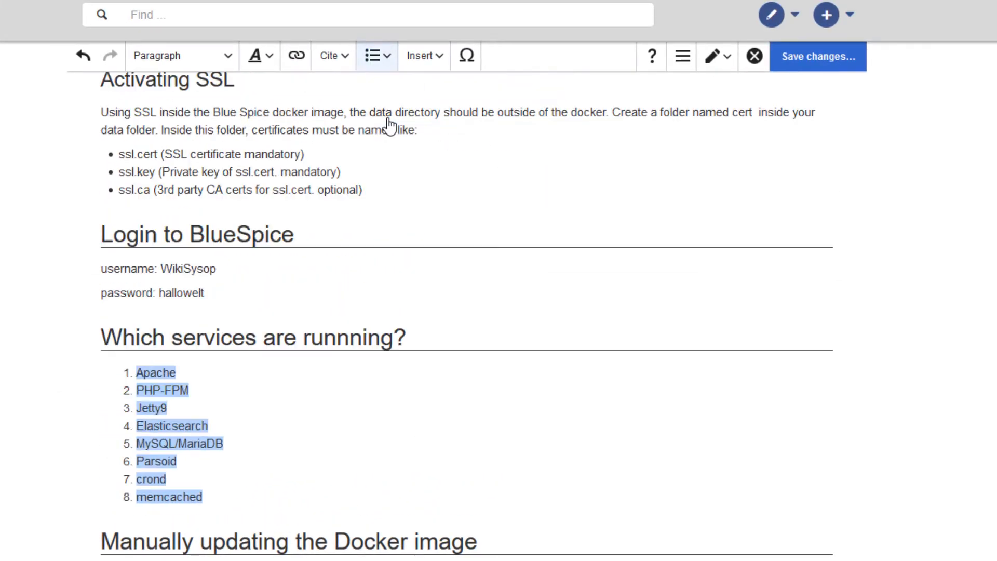
left_click(313, 448)
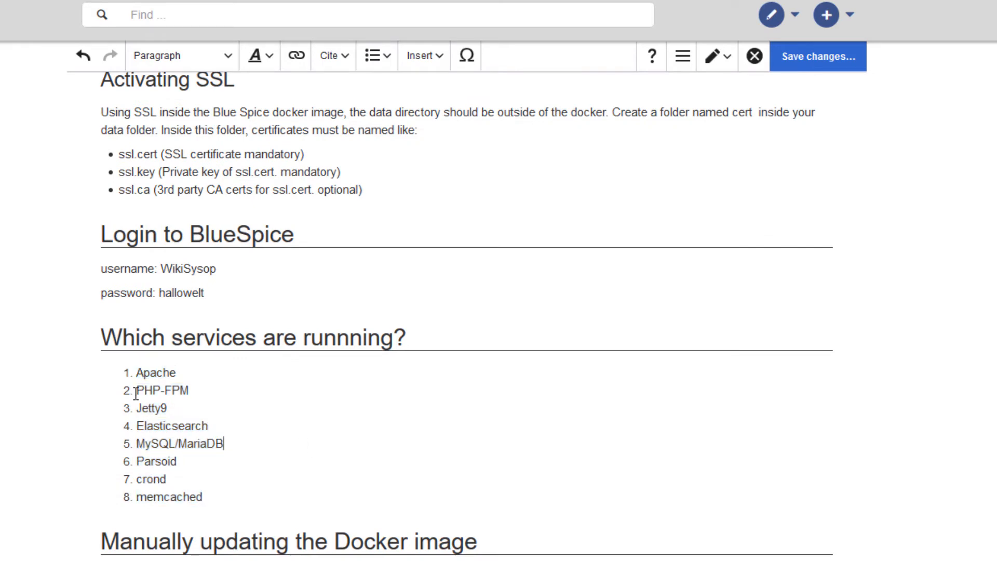
- Try indenting the MySQL/MariaDB and Parsoid items one level in the numbered services list
left_click(137, 443)
key("Tab")
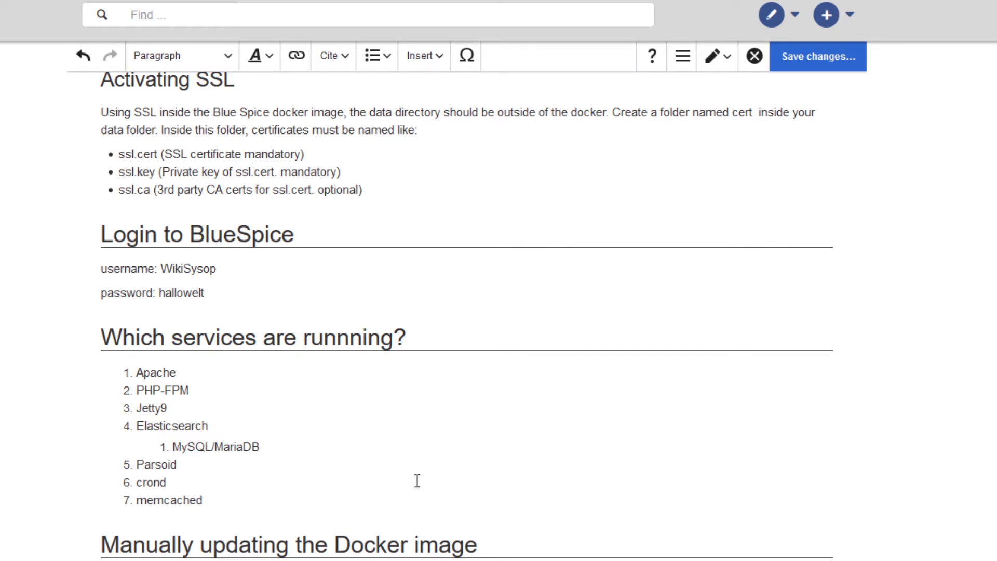
left_click(139, 464)
key("Tab")
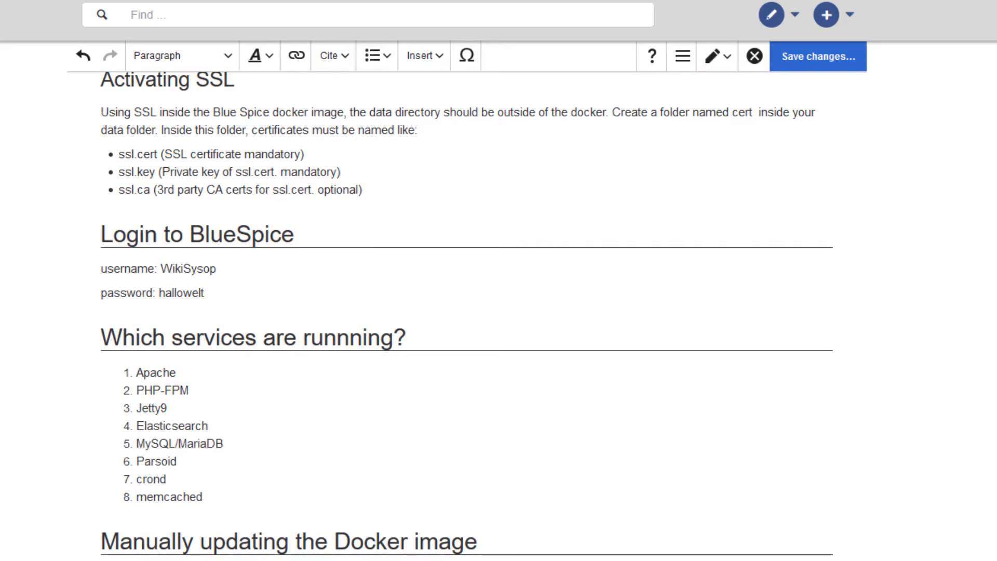
- Add a new paragraph reading "Special characters in French =" below the italic introductory line
scroll(170, 306, "up", 7)
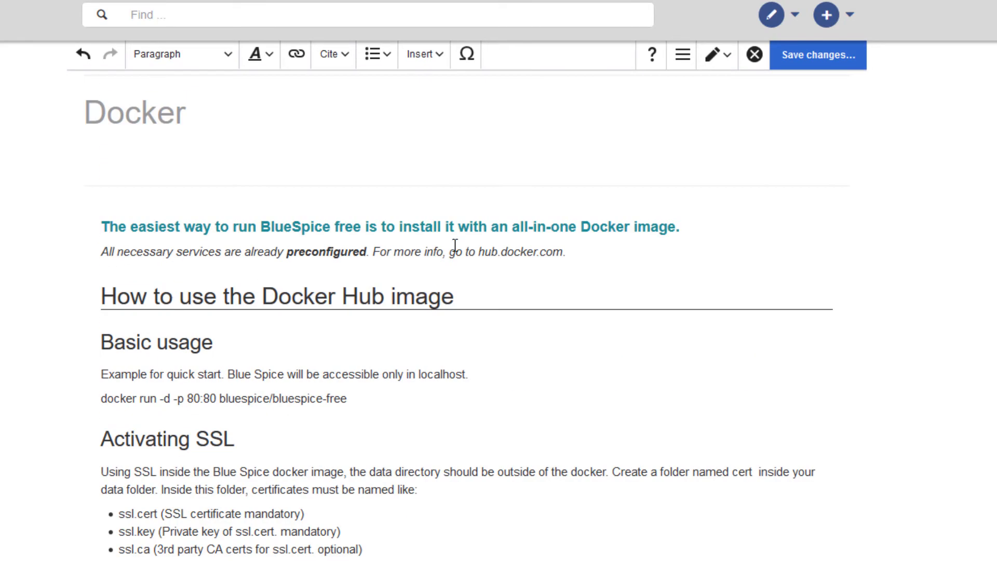
left_click(577, 249)
key("Return")
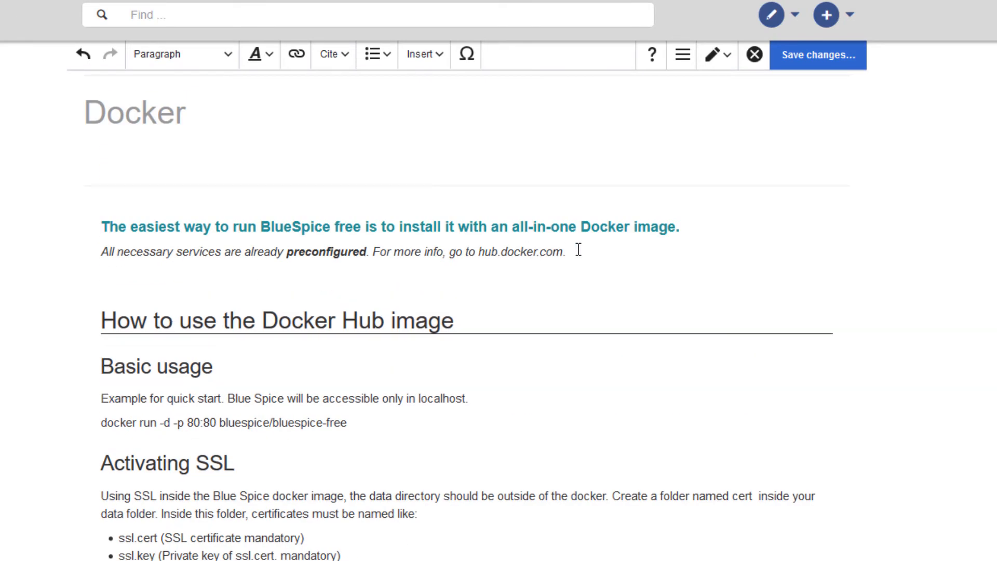
type("Special charac")
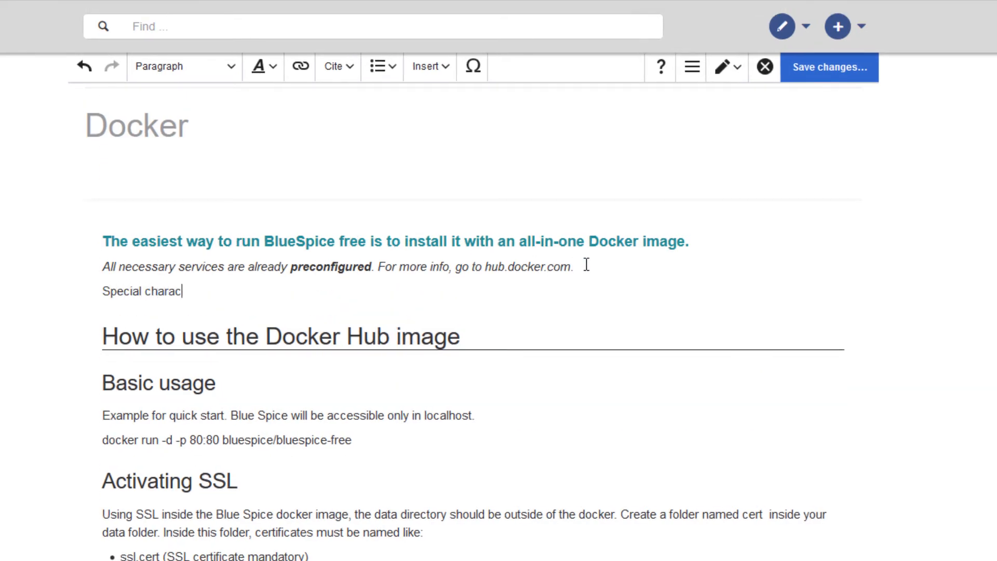
type("ters in French =")
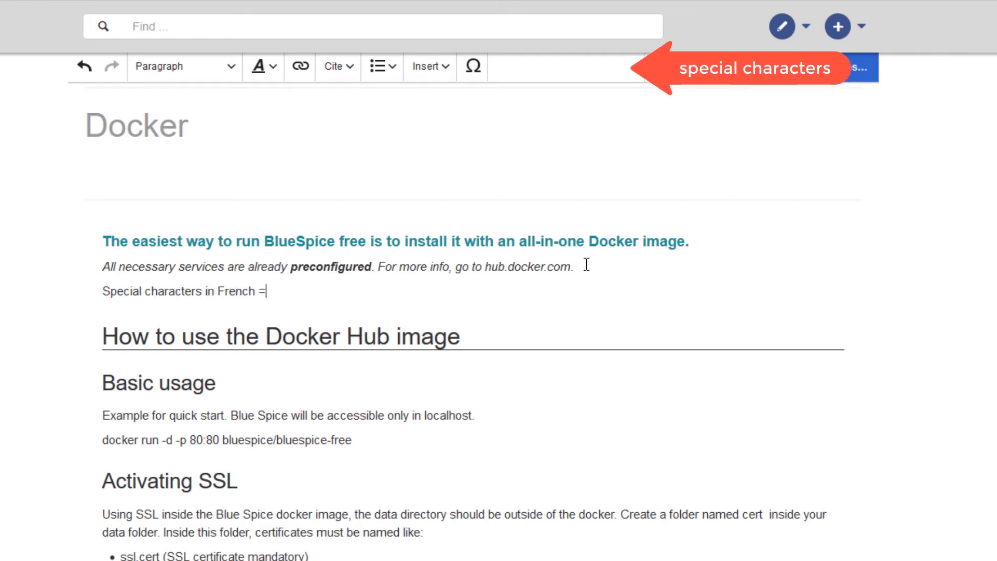
type(" Caract")
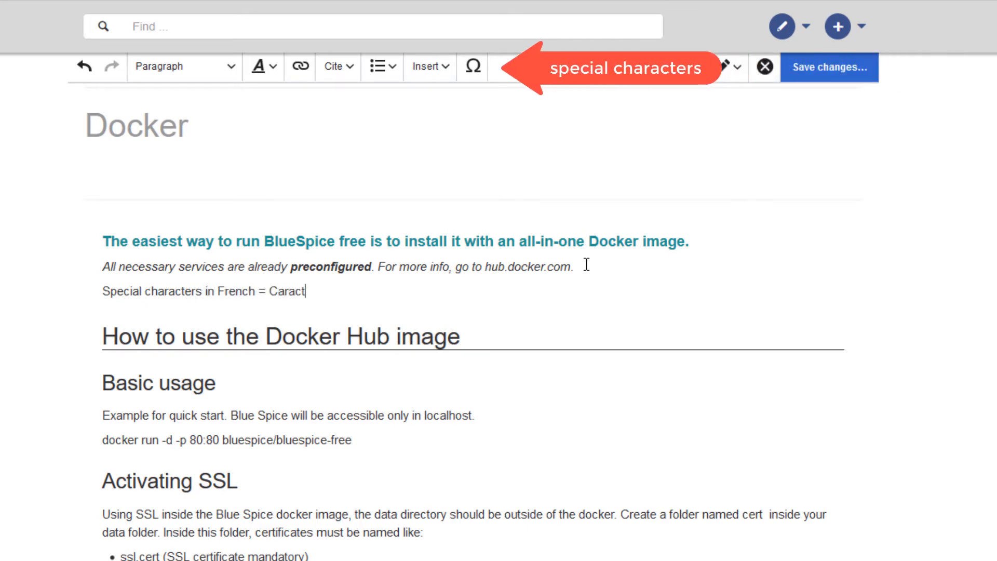
- Complete the French line with "Caractères spéciaux", inserting è and é from the Latin special characters
left_click(473, 66)
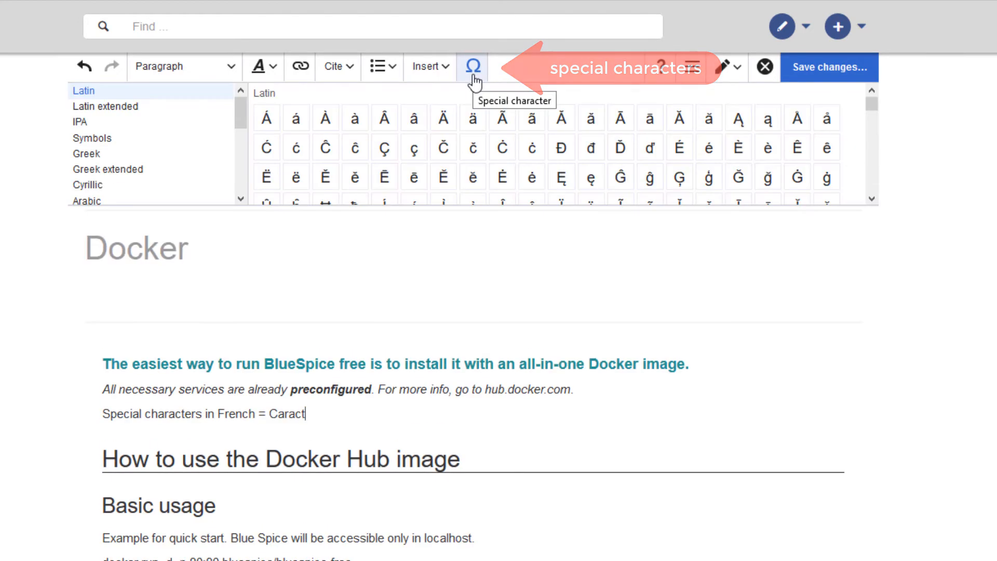
type("ct")
left_click(768, 149)
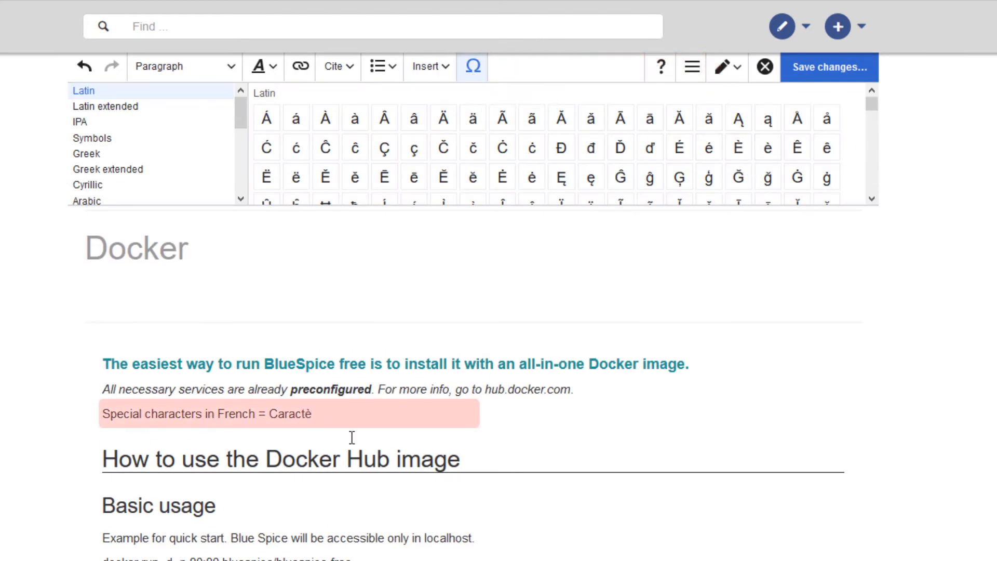
type("res sp")
left_click(709, 149)
type("ciaux</span> ''(pl.)'")
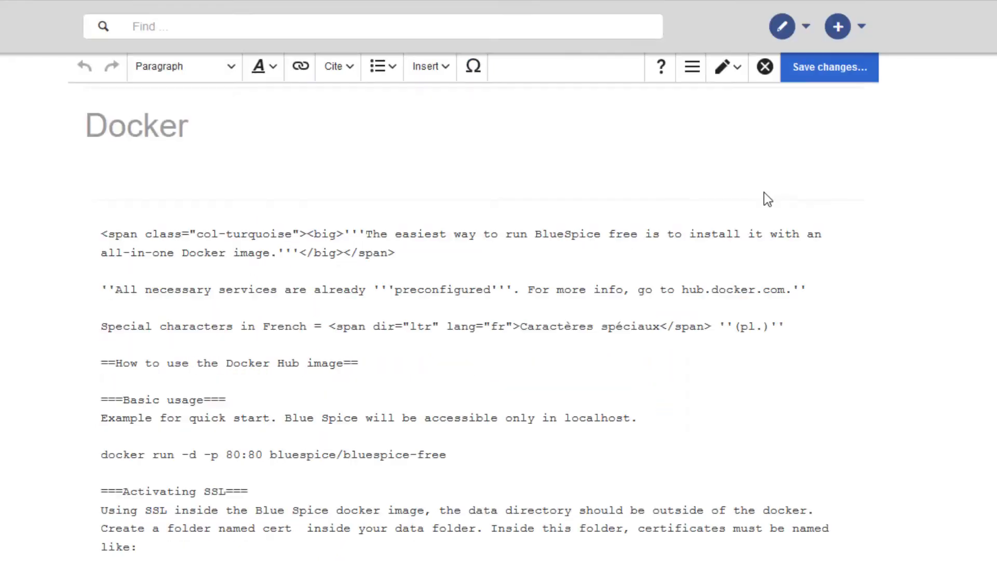
- Add the paragraph "&copy; MyCompany.com" to the page source below the French special characters line
left_click(789, 335)
key("Return")
key("Return")
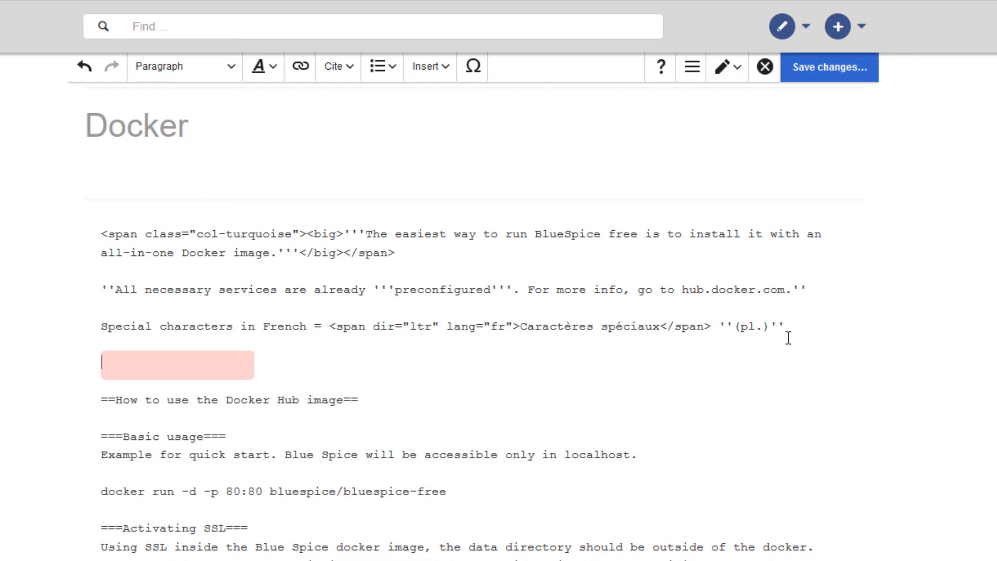
type("&cop")
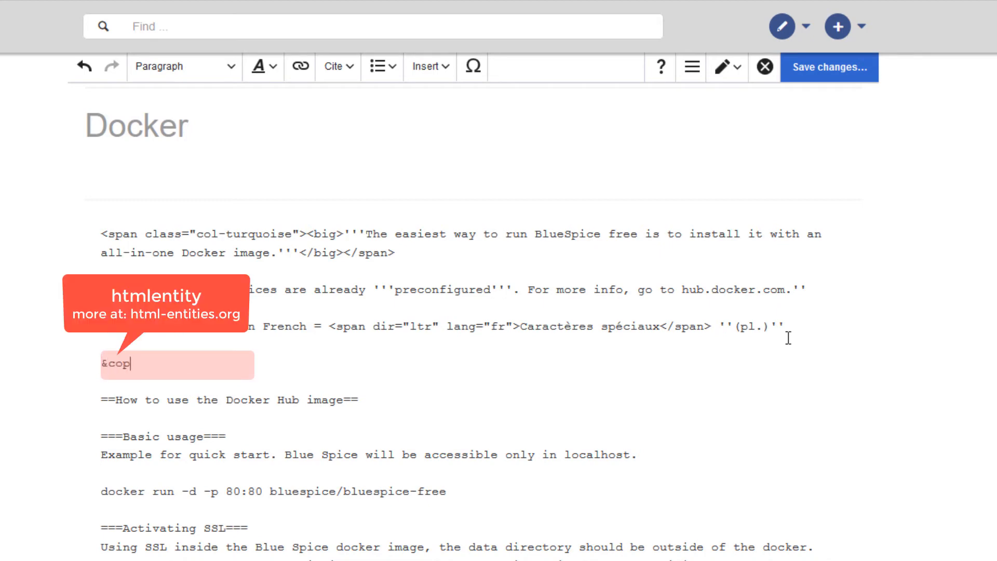
type("y; MyCompany.com")
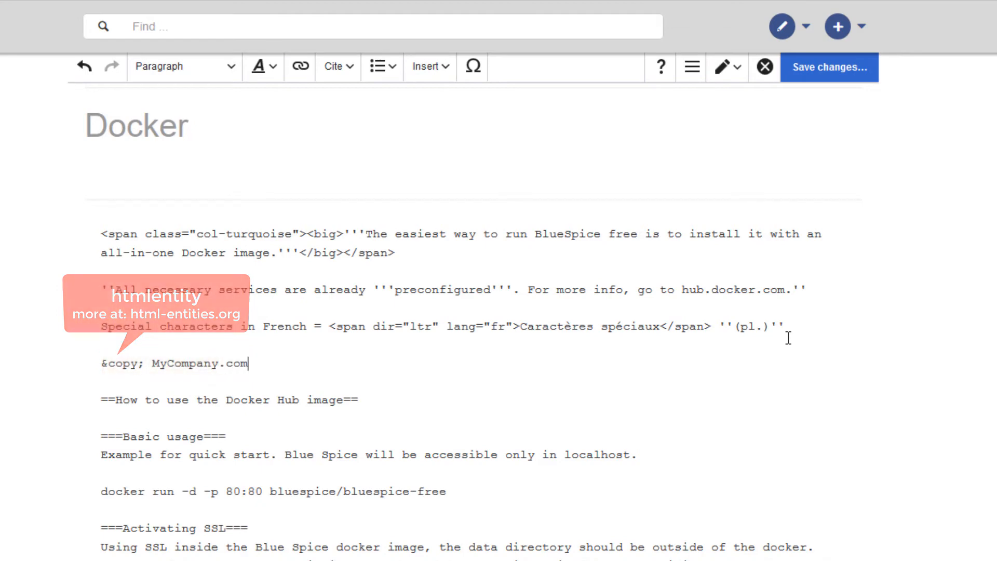
- Make "hub.docker.com" bold in the page source of the italic line
left_click_drag(787, 289, 683, 297)
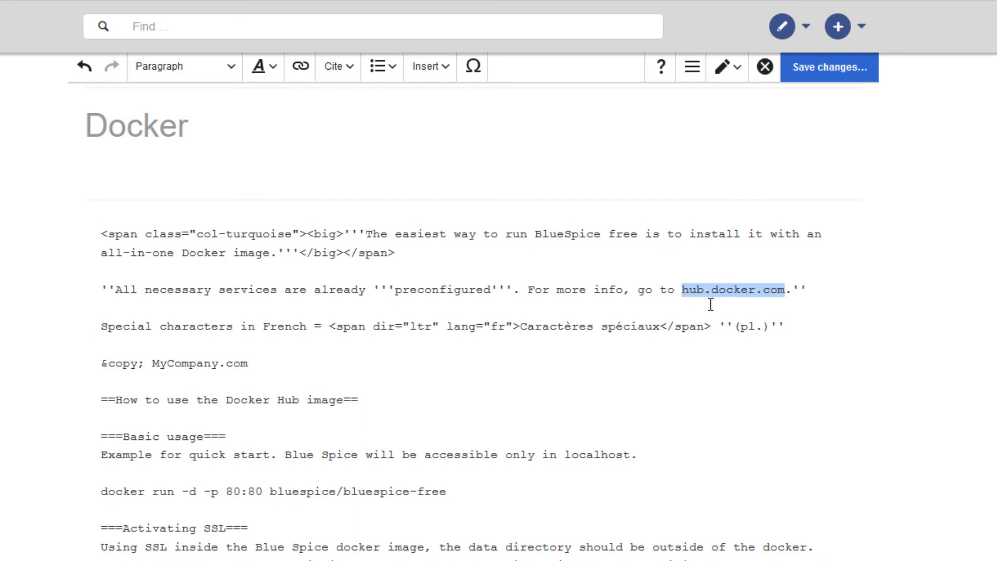
left_click(269, 76)
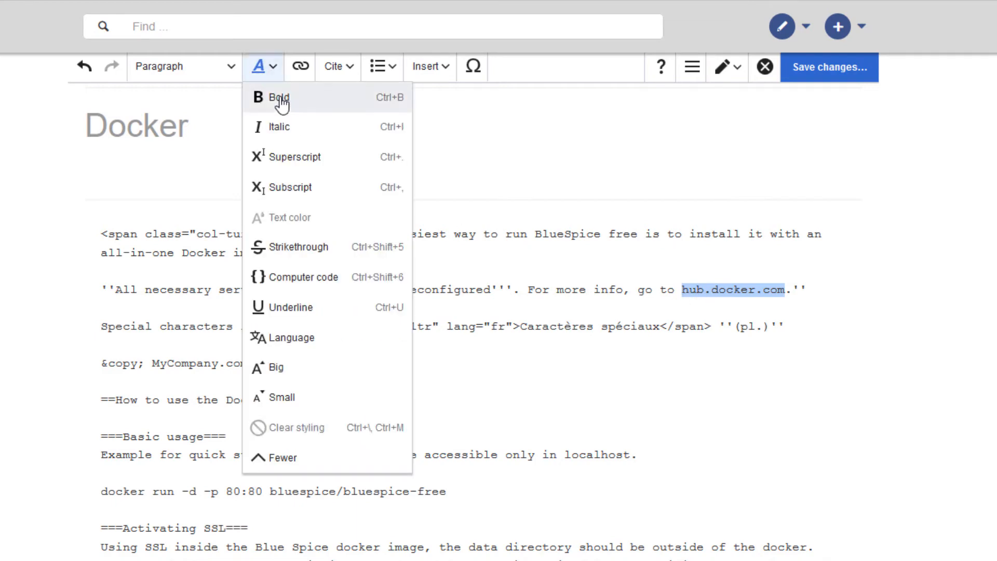
left_click(280, 97)
left_click(311, 310)
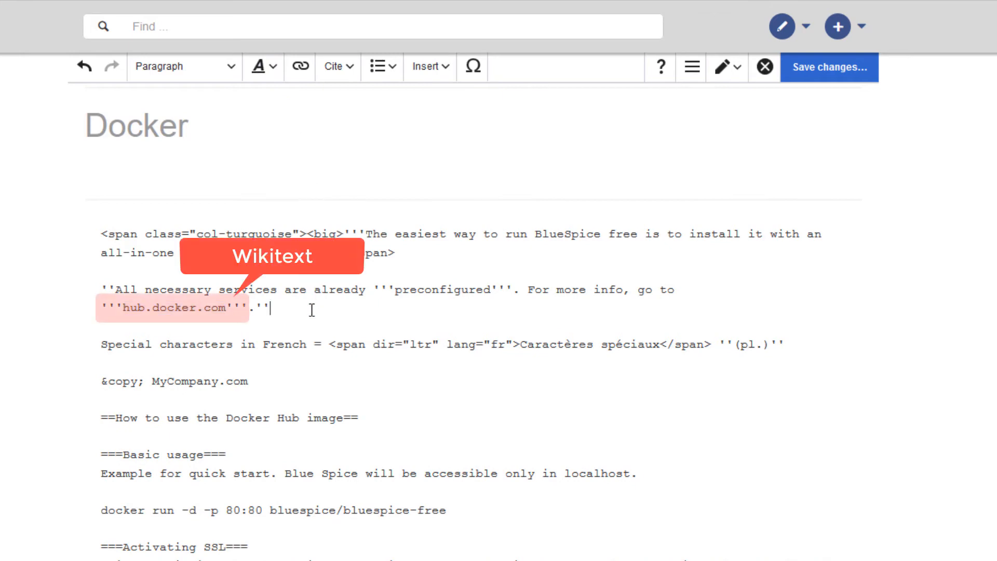
- In visual editing mode, move the line "docker run -d -p 80:80 bluespice/bluespice-free" under Basic usage into a new code block
left_click(728, 66)
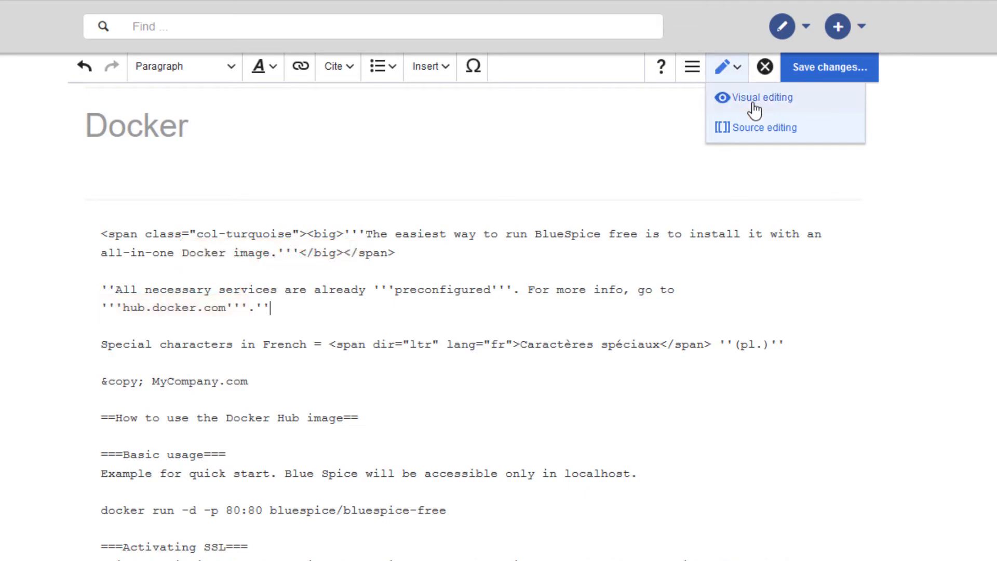
left_click(754, 99)
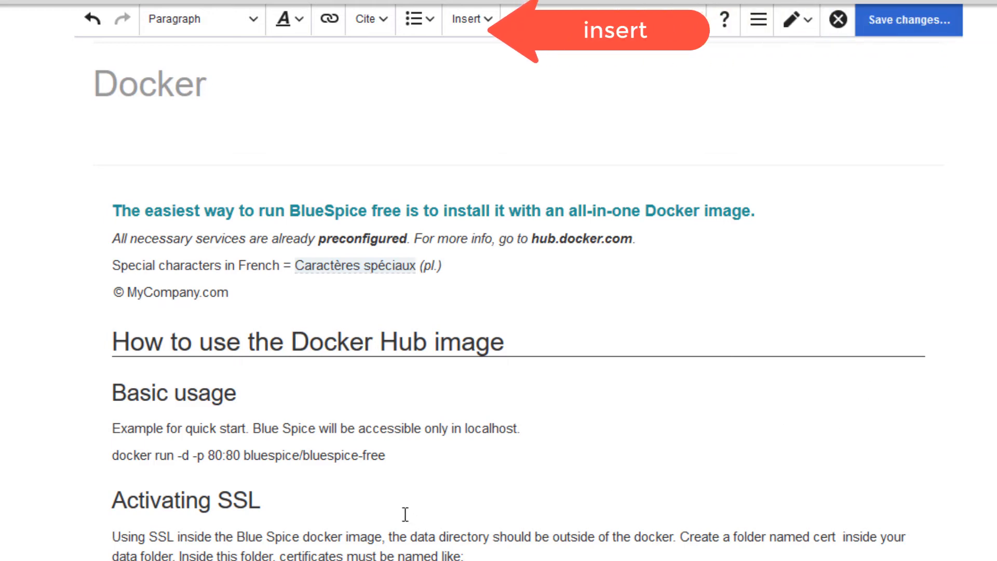
left_click_drag(403, 453, 105, 458)
key("ctrl+c")
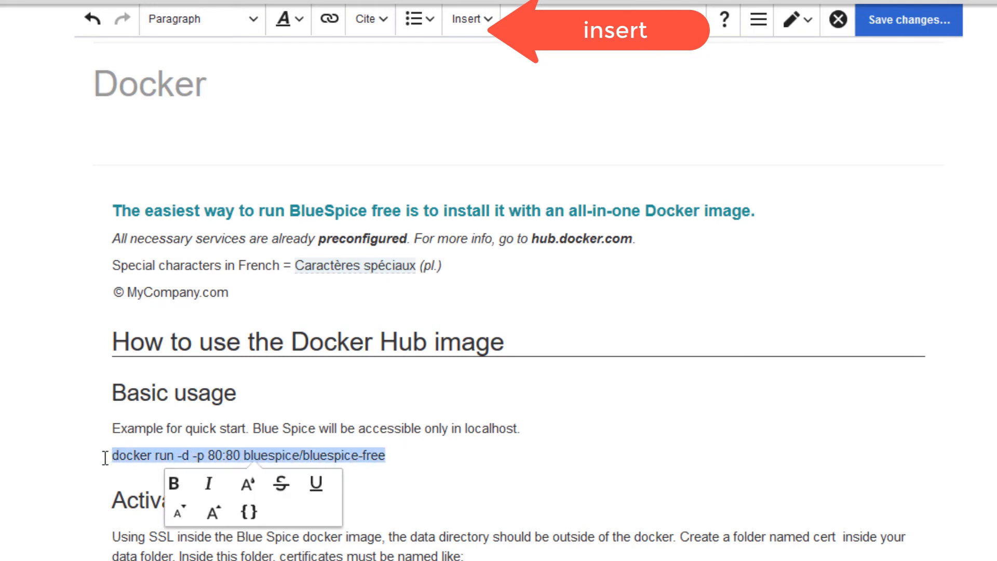
key("BackSpace")
left_click(474, 20)
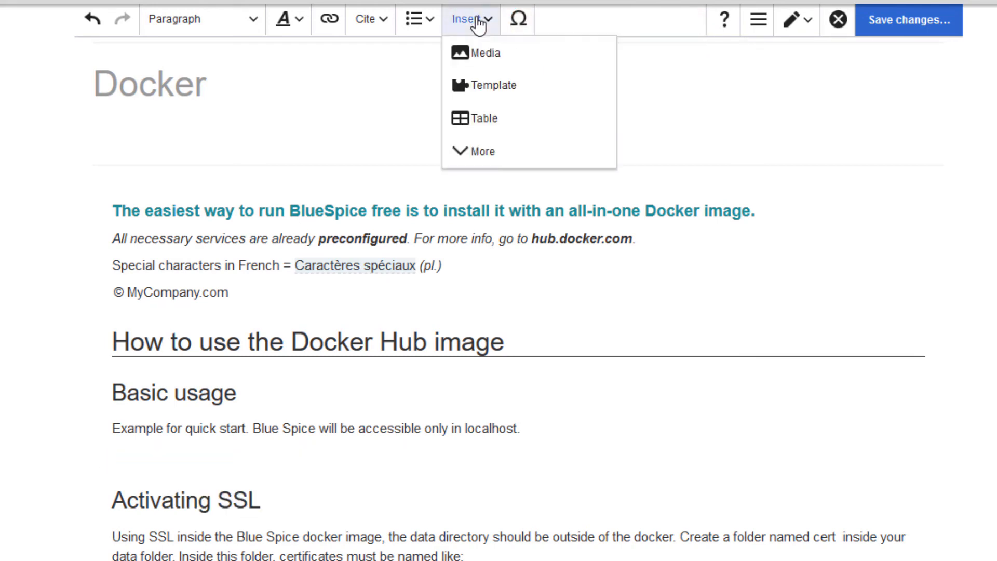
left_click(483, 154)
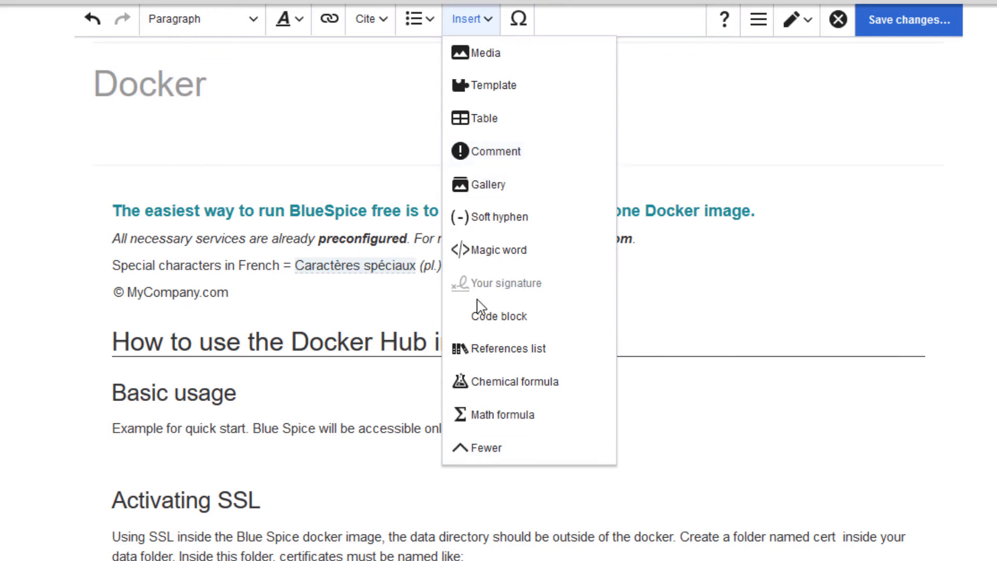
left_click(482, 318)
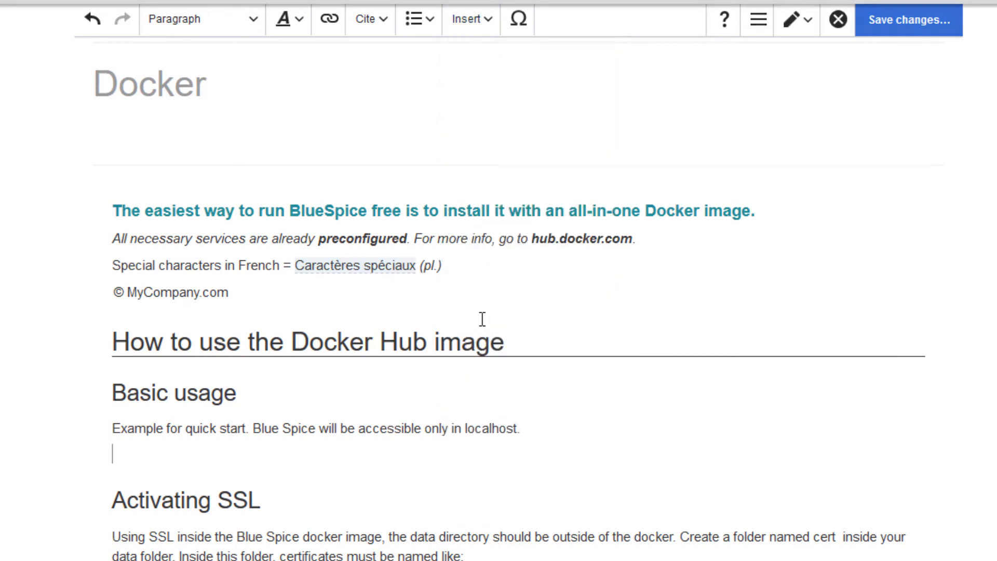
left_click(212, 267)
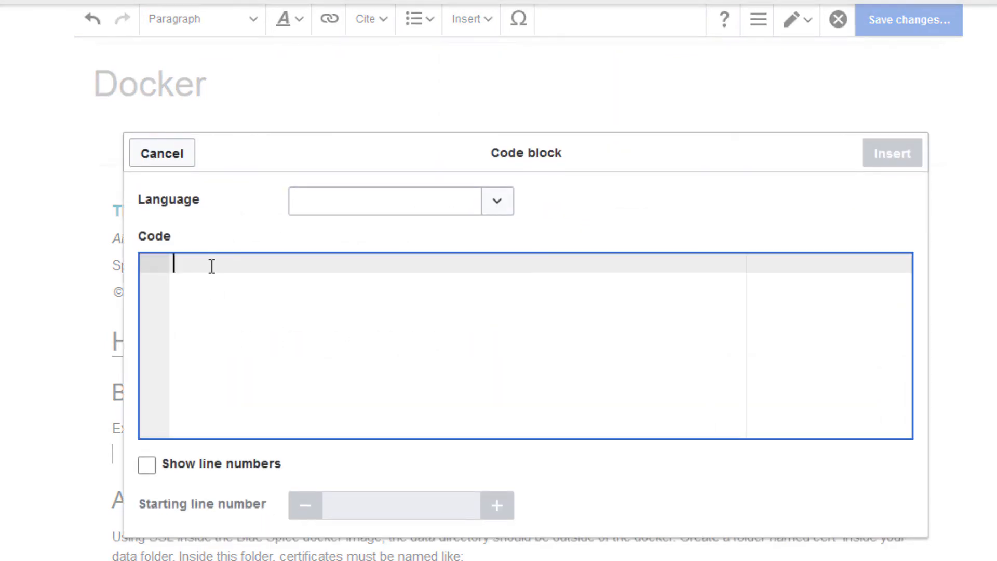
key("ctrl+v")
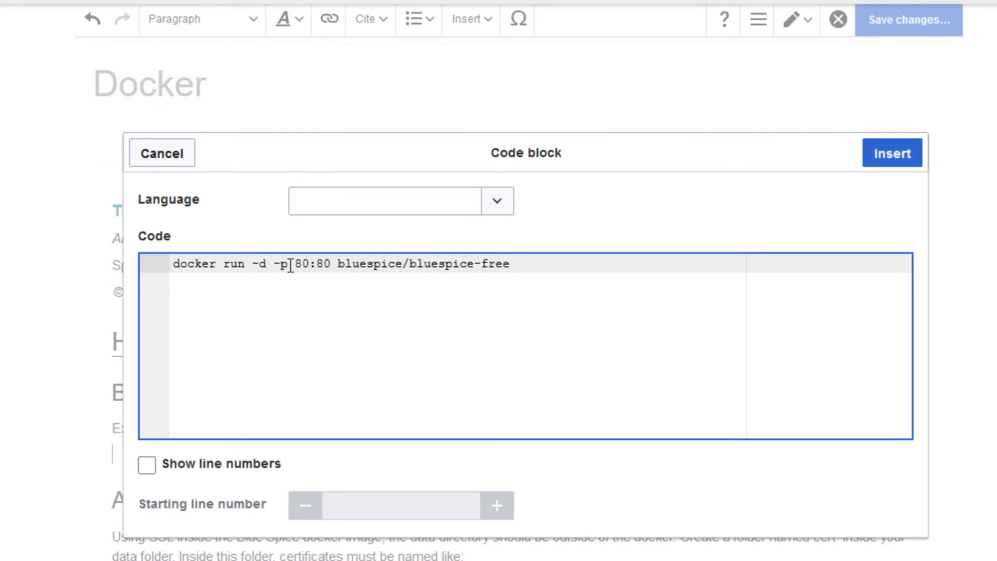
- Set the code block's language to docker and insert it below the quick start sentence
left_click(497, 202)
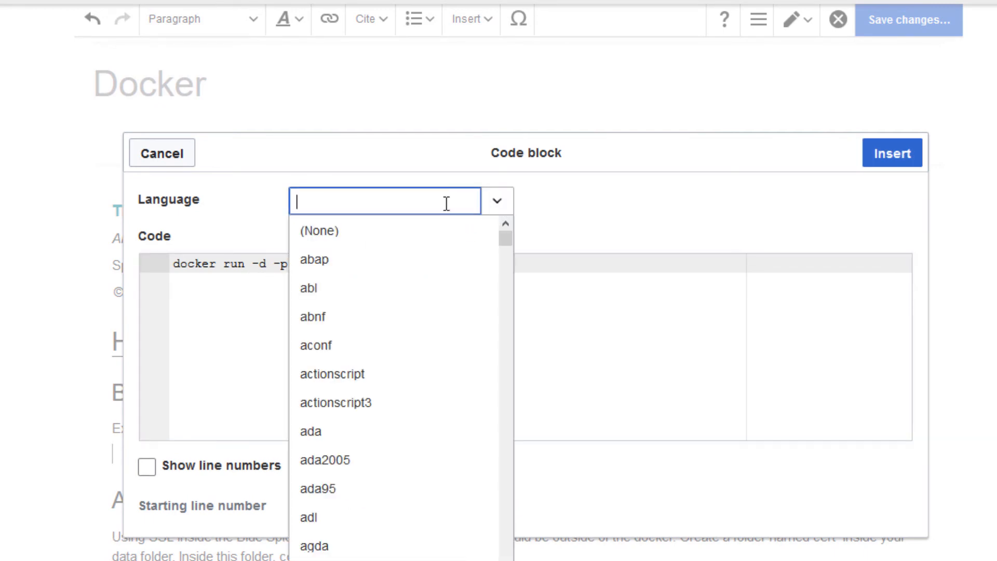
type("dock")
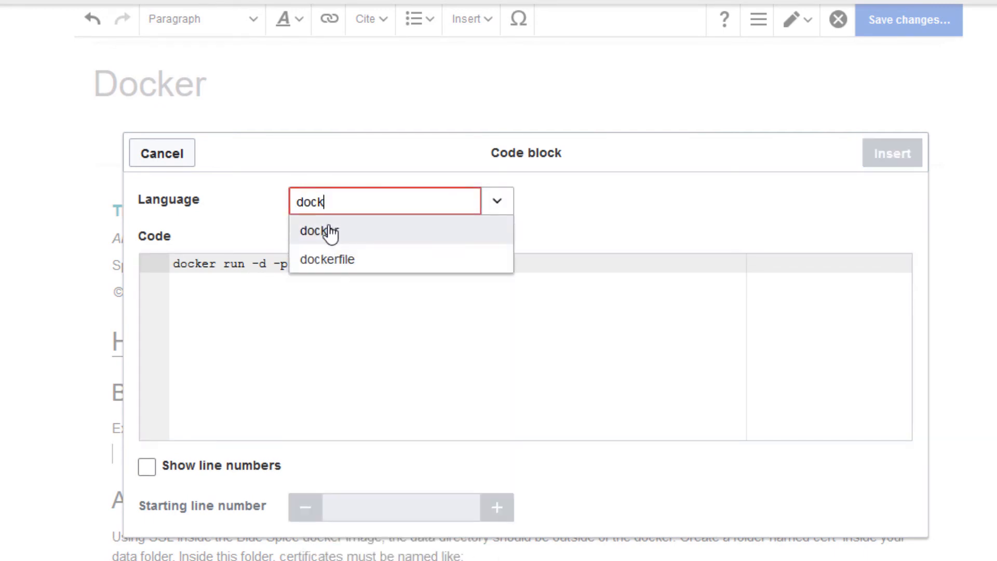
left_click(331, 232)
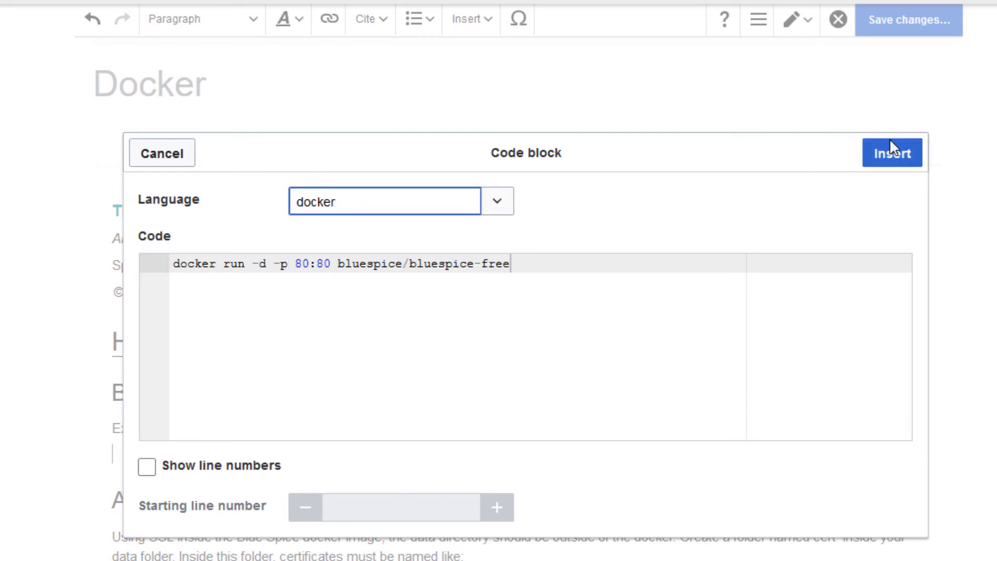
left_click(891, 156)
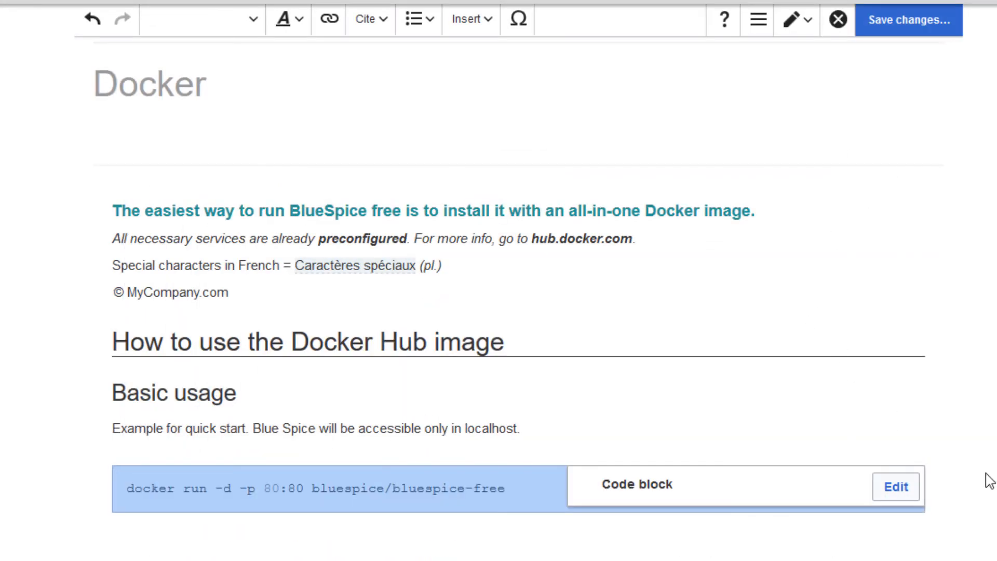
left_click(990, 480)
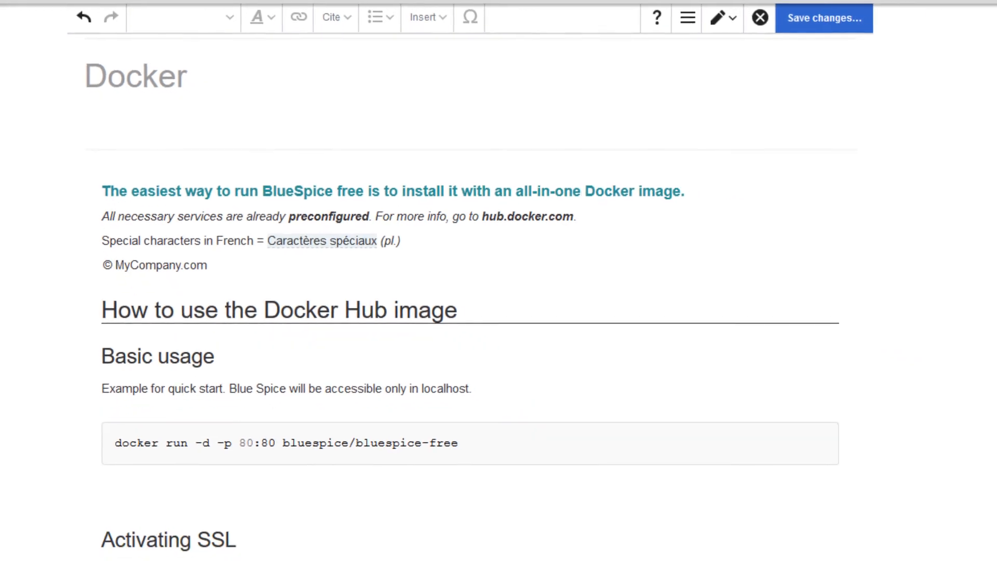
left_click(201, 488)
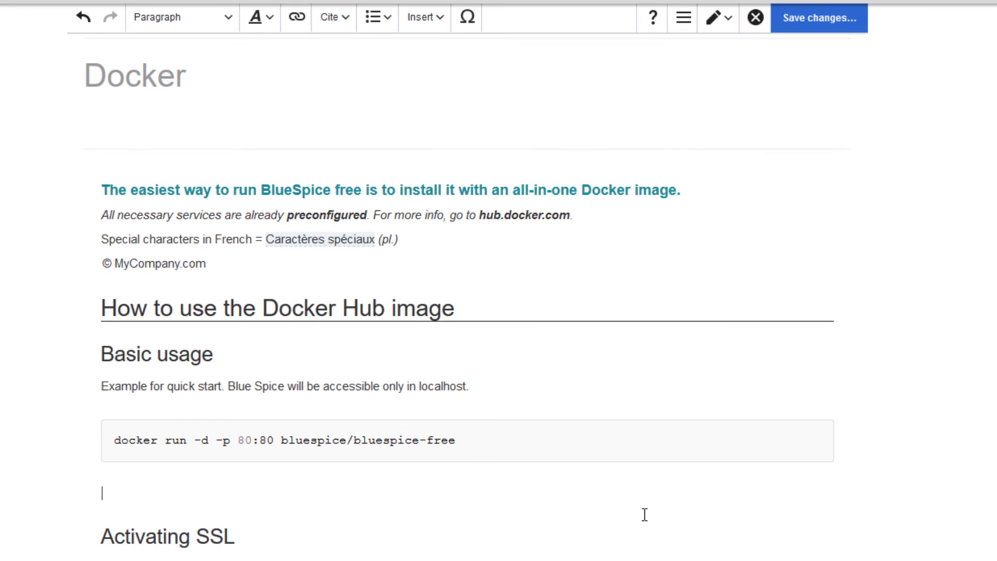
type("<synta")
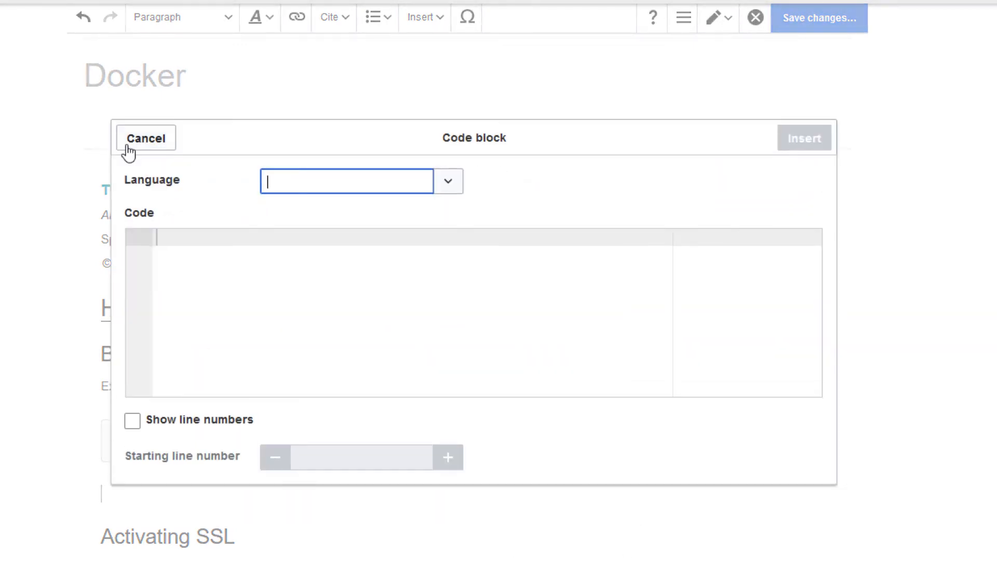
left_click(137, 149)
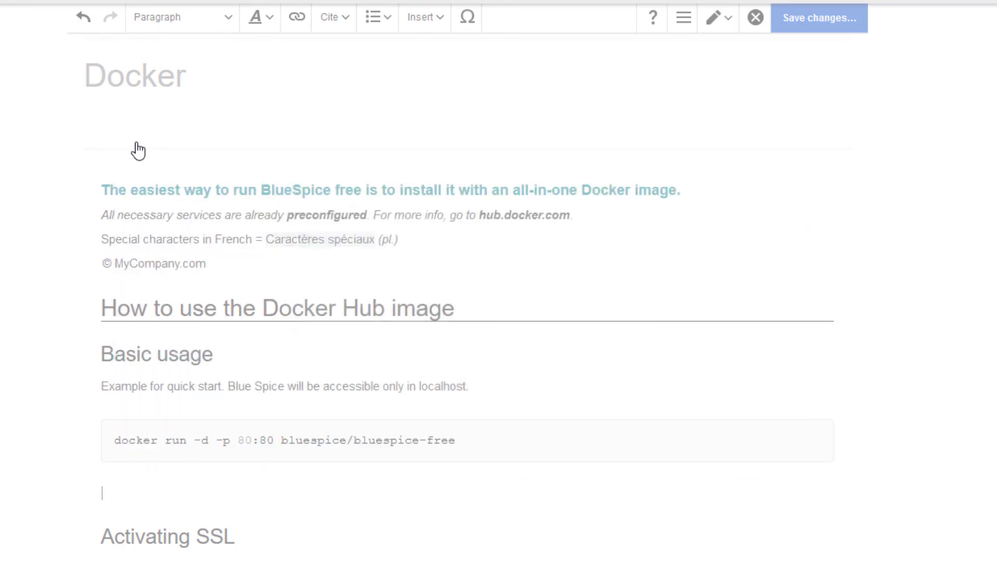
- Insert a reference after the quick start sentence reading "Refer to the BlueSpice installation guide for a detailed description."
left_click(346, 18)
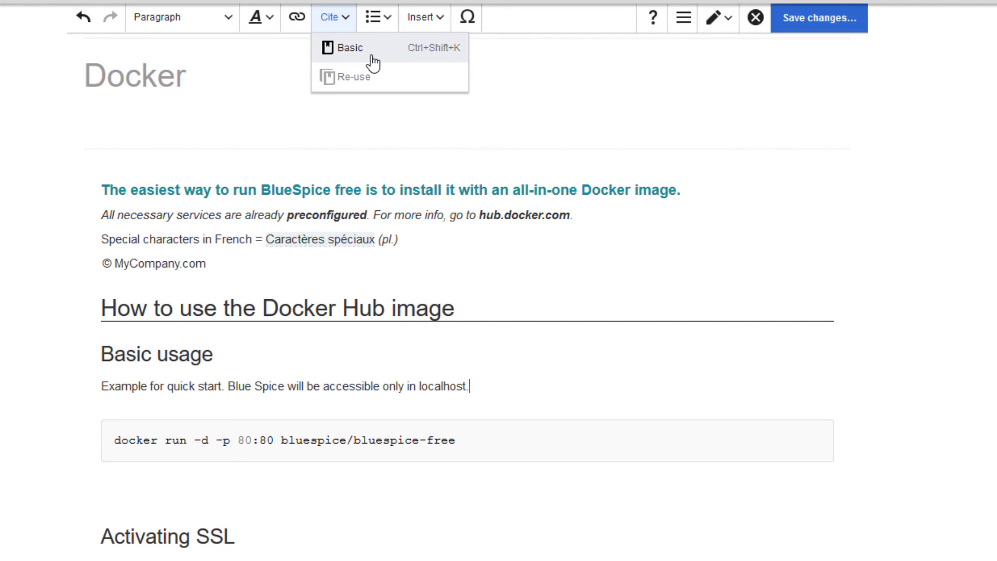
left_click(497, 382)
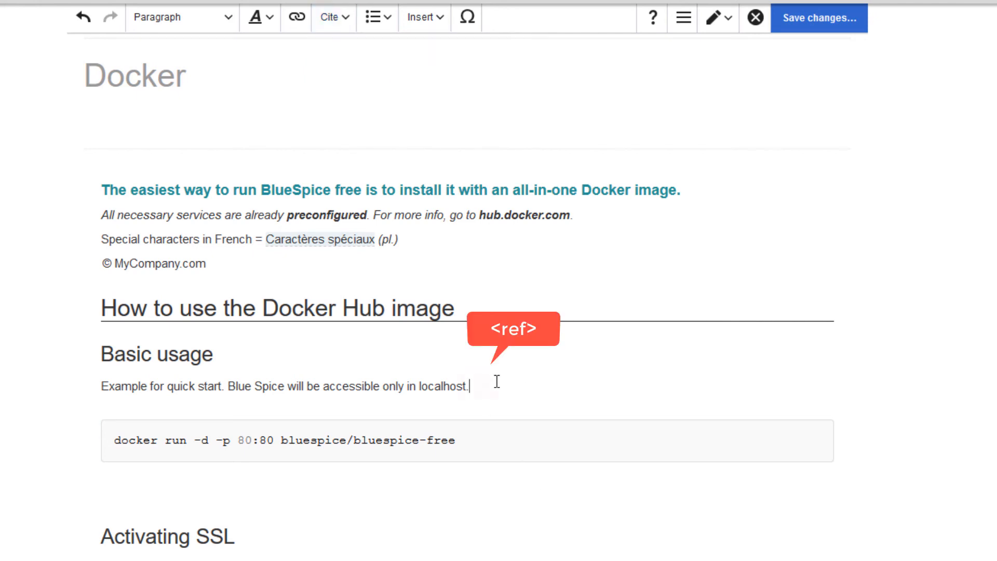
type("<ref")
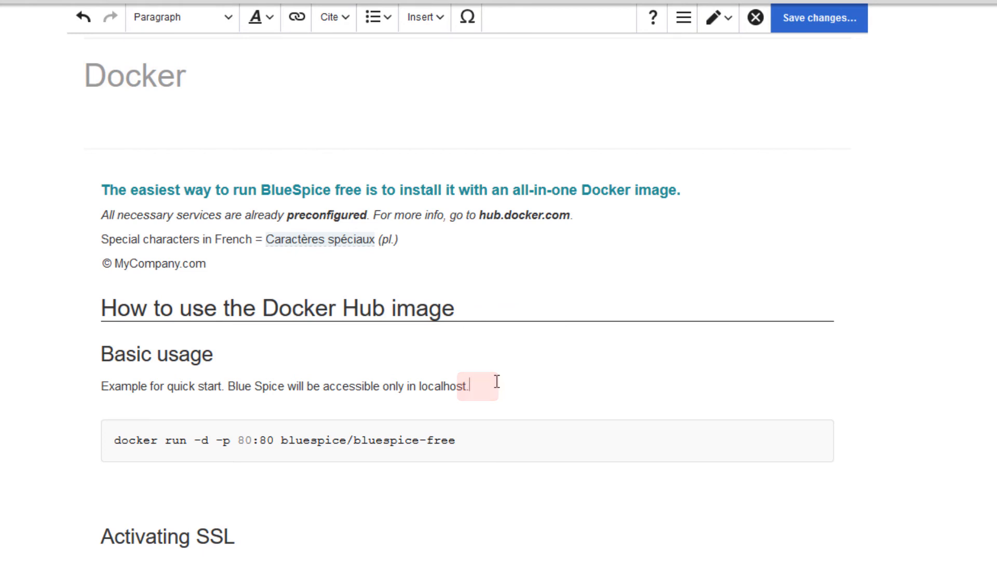
type("Refer to t")
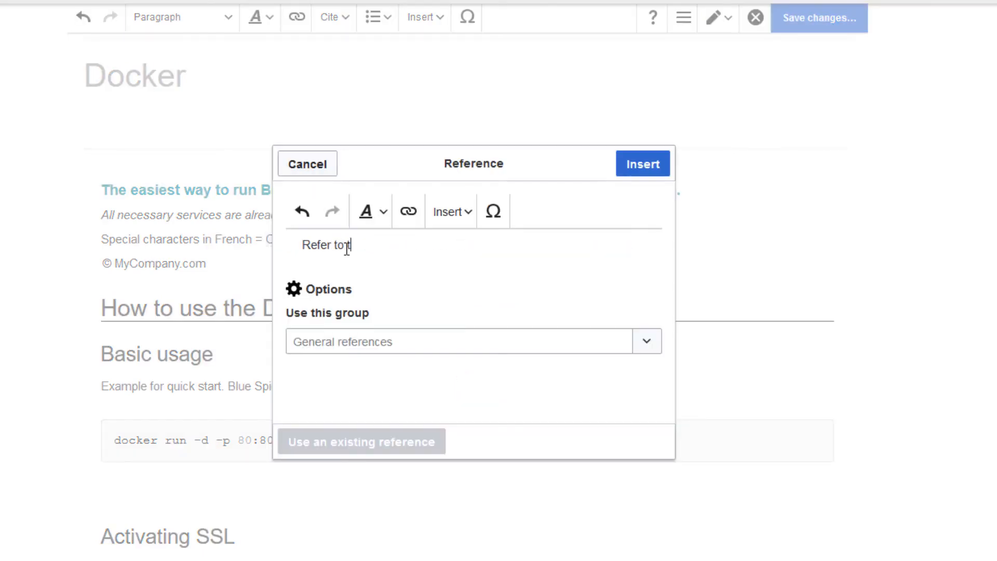
type("he BlueSpice installation guide for a detailed description")
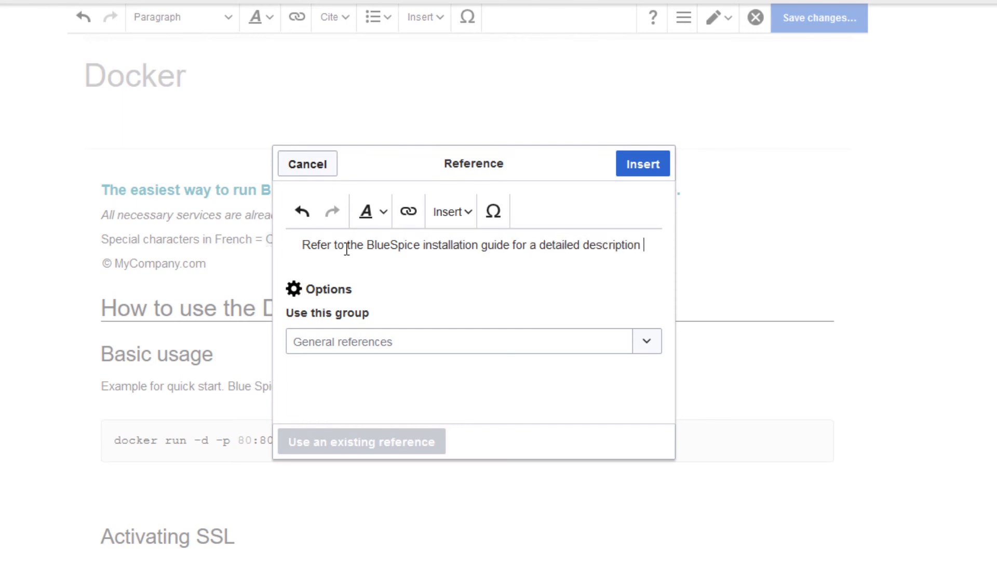
key("BackSpace")
type(".")
left_click(633, 169)
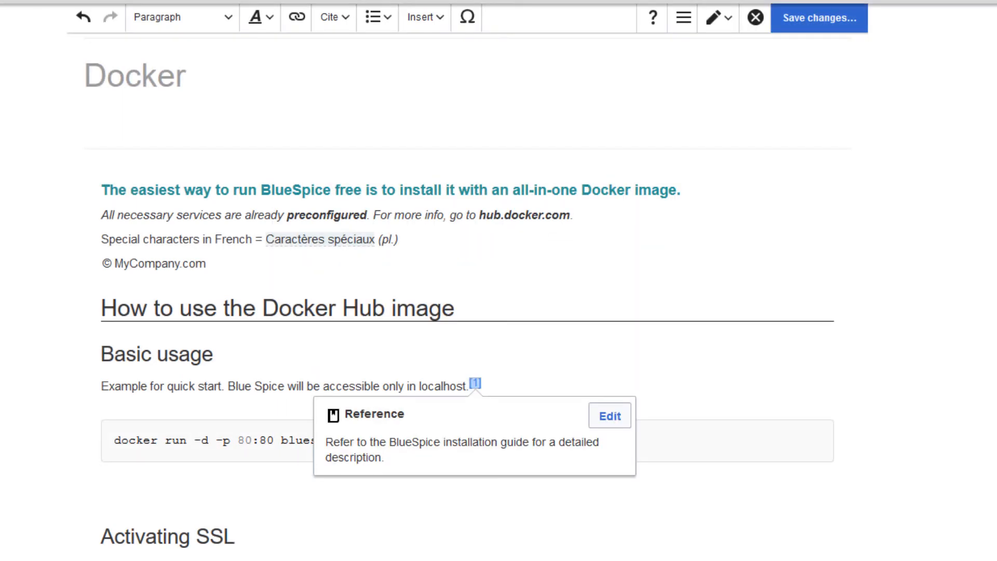
left_click(670, 354)
- Save the changes to the Docker page and look through the published page down to its footnote
left_click(799, 26)
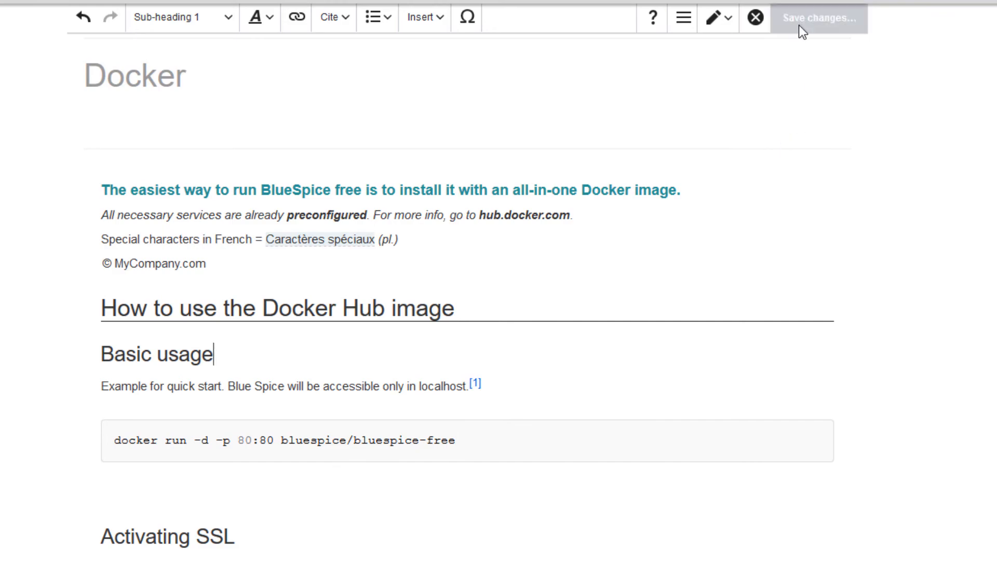
left_click(803, 61)
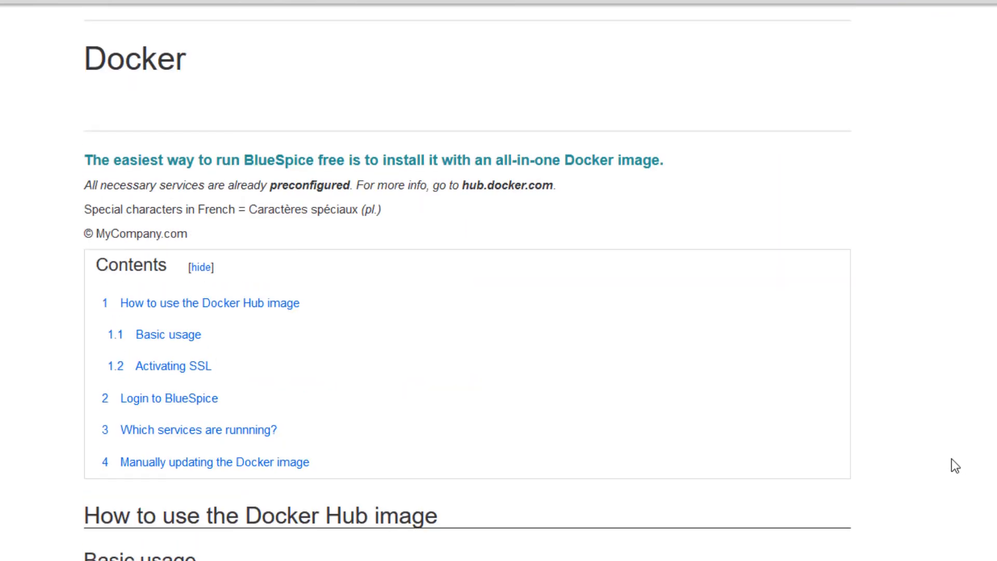
scroll(951, 459, "down", 4)
scroll(952, 459, "down", 8)
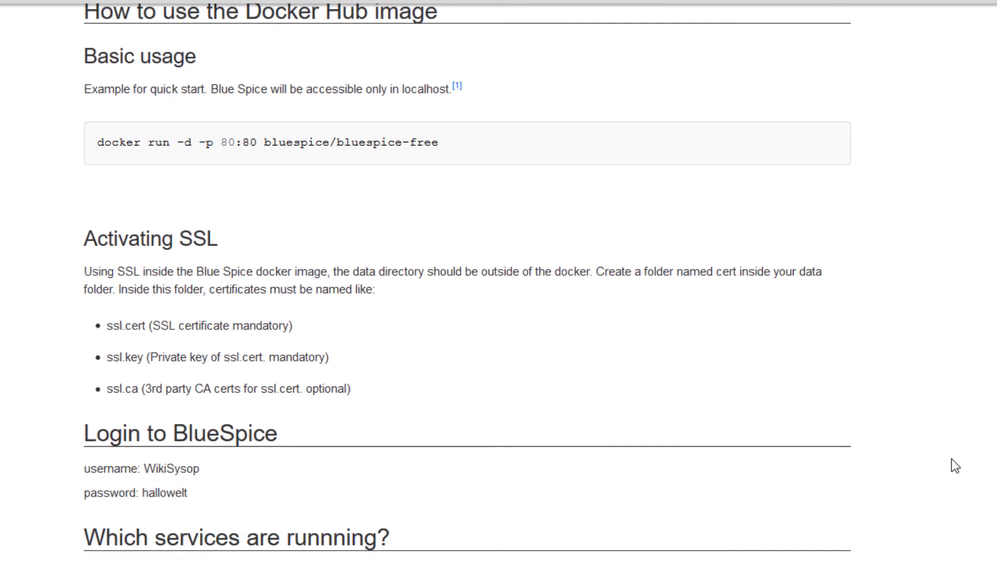
scroll(952, 459, "down", 9)
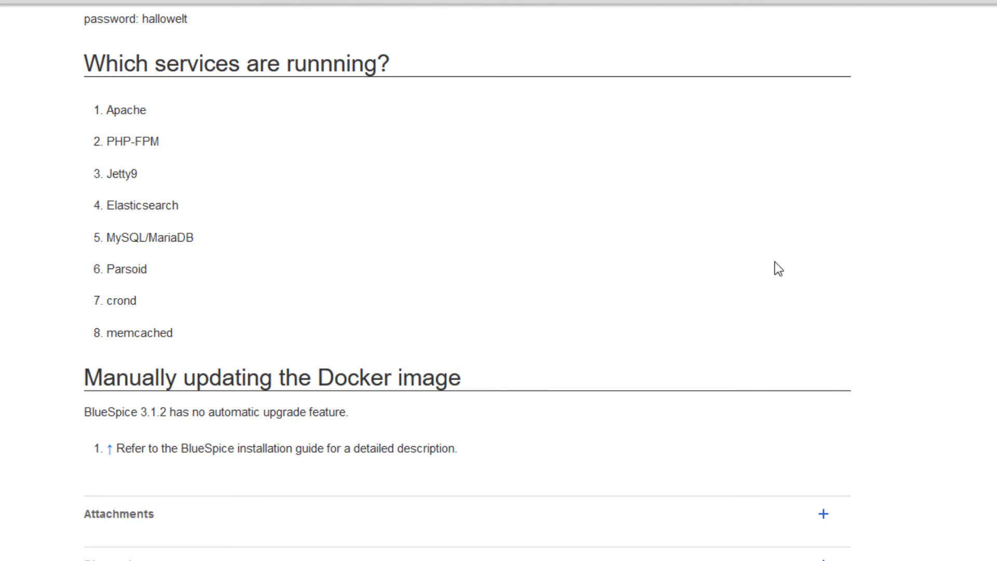
- Reopen the page for editing and replace the MyCompany.com copyright line with the literal text "<code>text</code>"
left_click(734, 25)
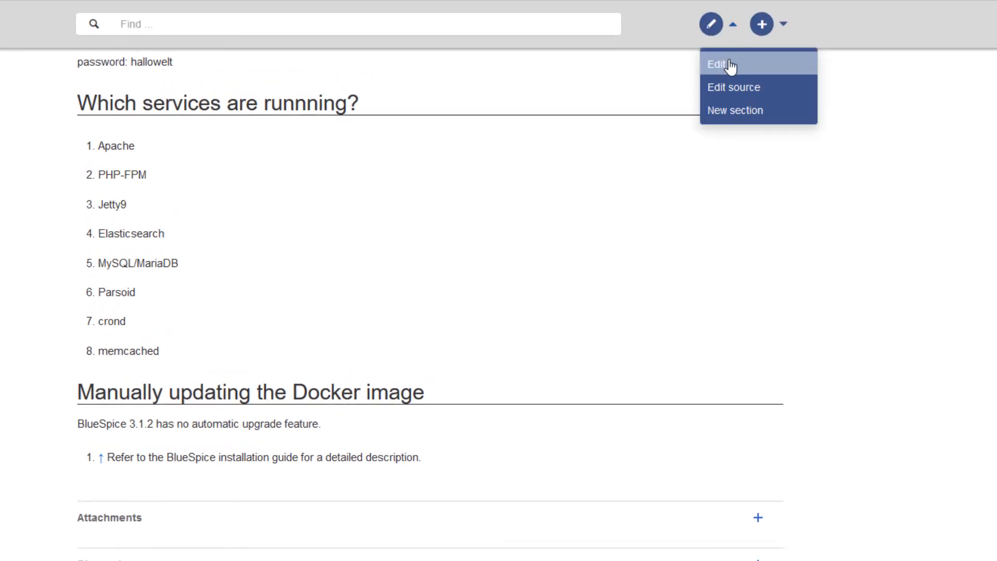
left_click(731, 65)
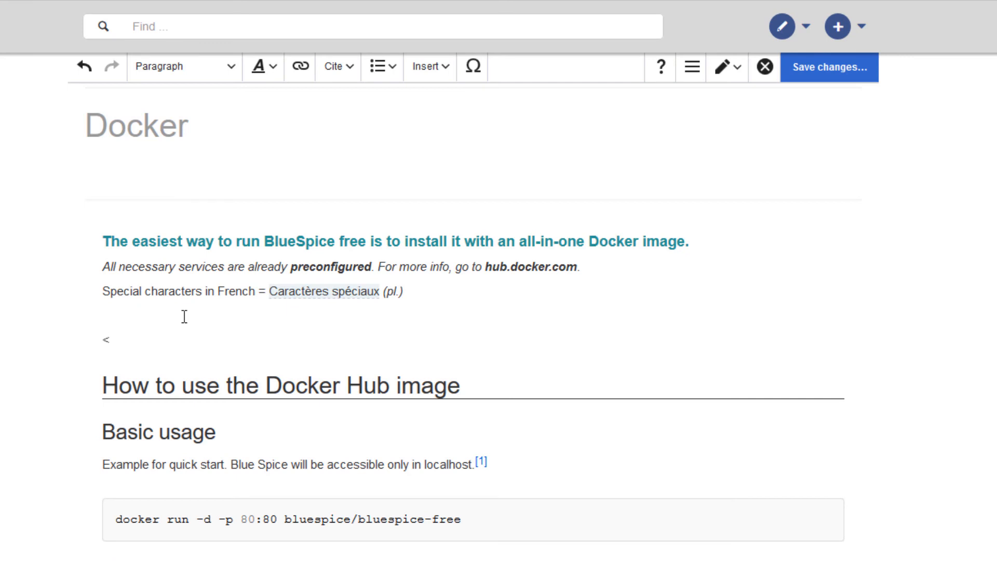
type("code>text")
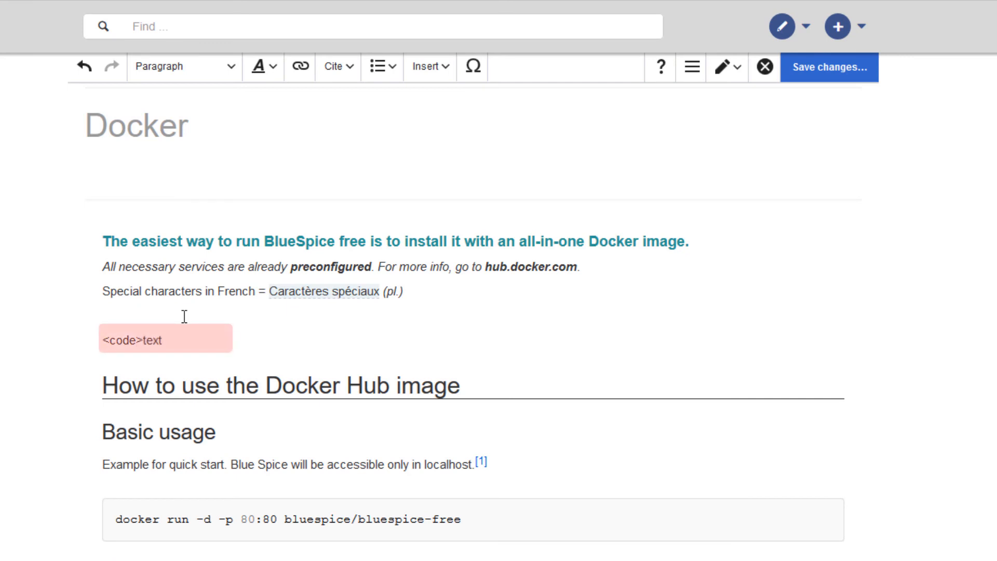
type("</code>")
- Remove the nowiki tags around "<code>text</code>" in the page source and return to visual editing
left_click(727, 66)
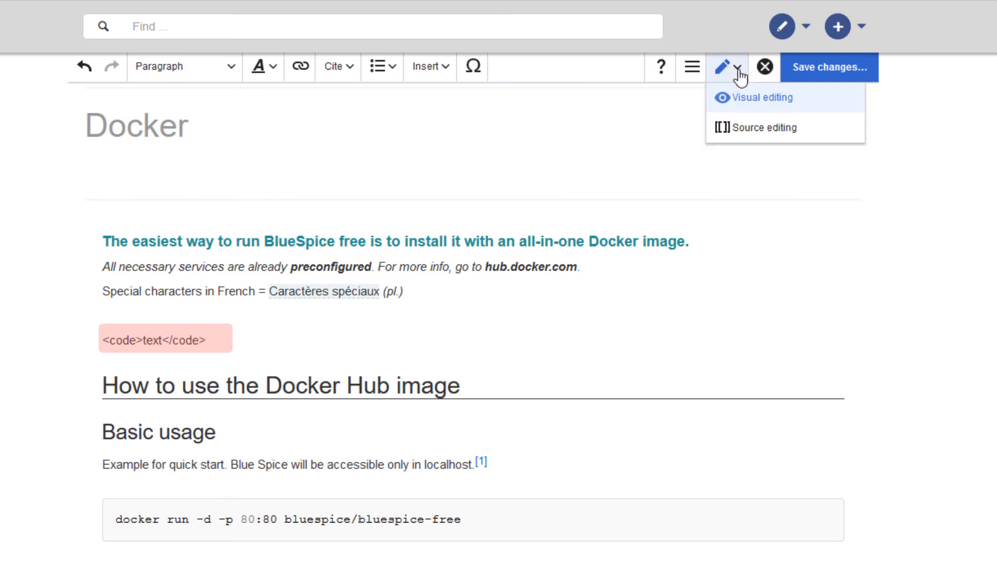
left_click(744, 130)
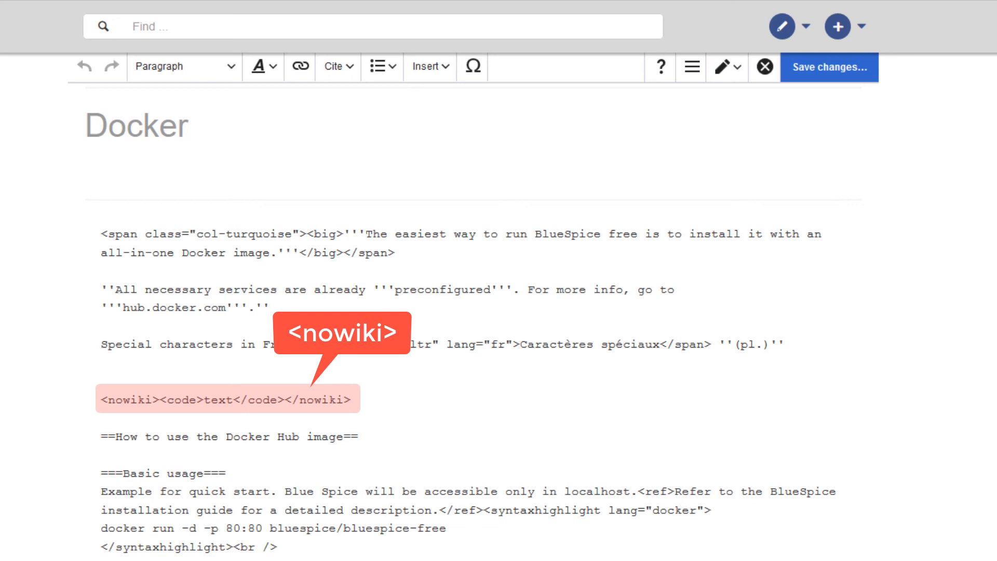
left_click(101, 401, "shift")
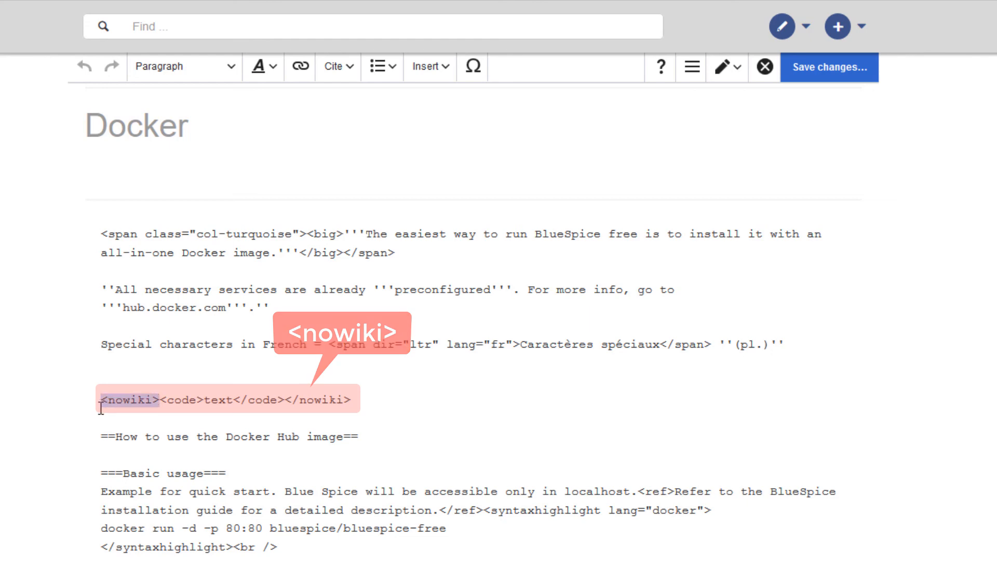
key("BackSpace")
left_click_drag(227, 397, 303, 396)
key("BackSpace")
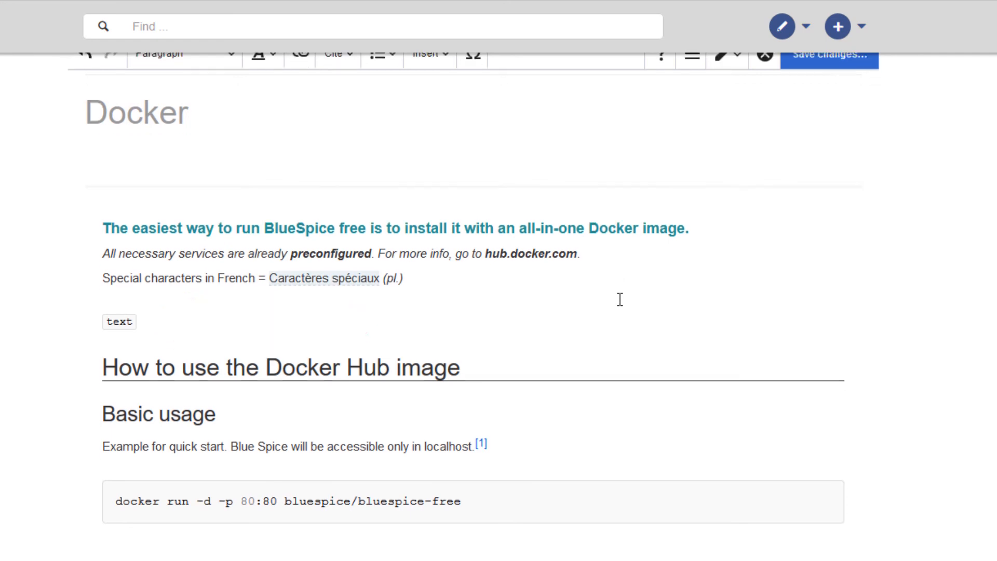
scroll(619, 300, "down", 15)
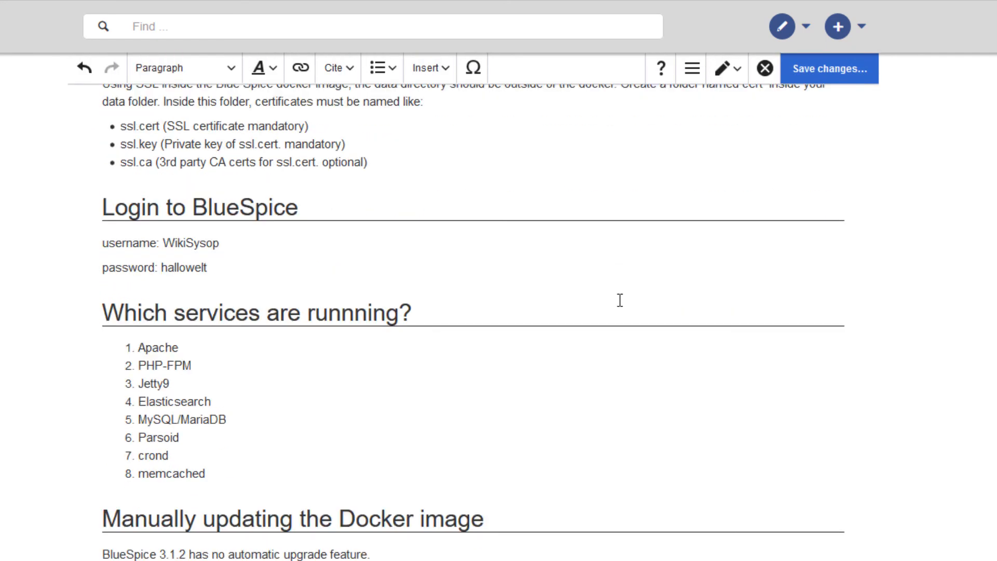
scroll(620, 300, "up", 15)
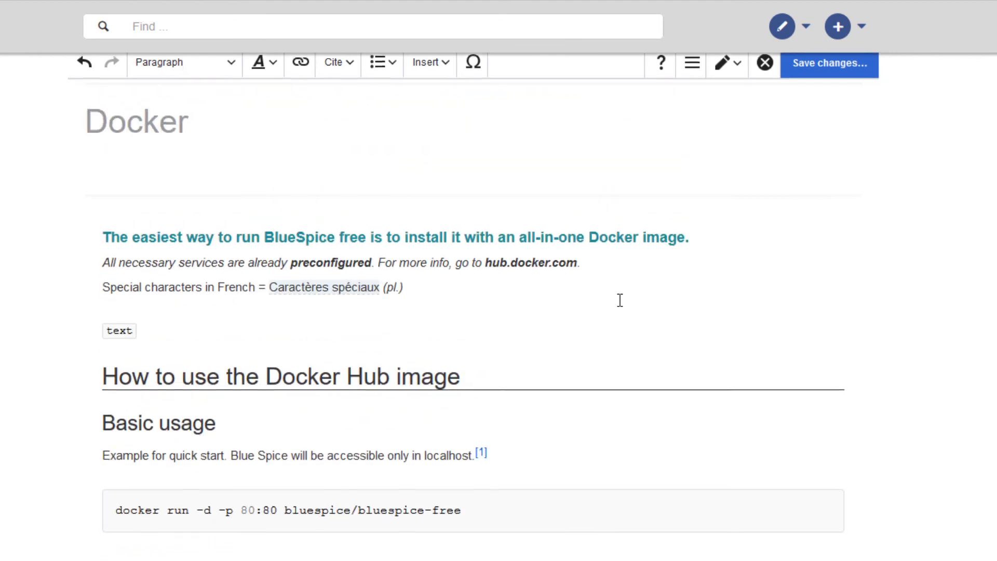